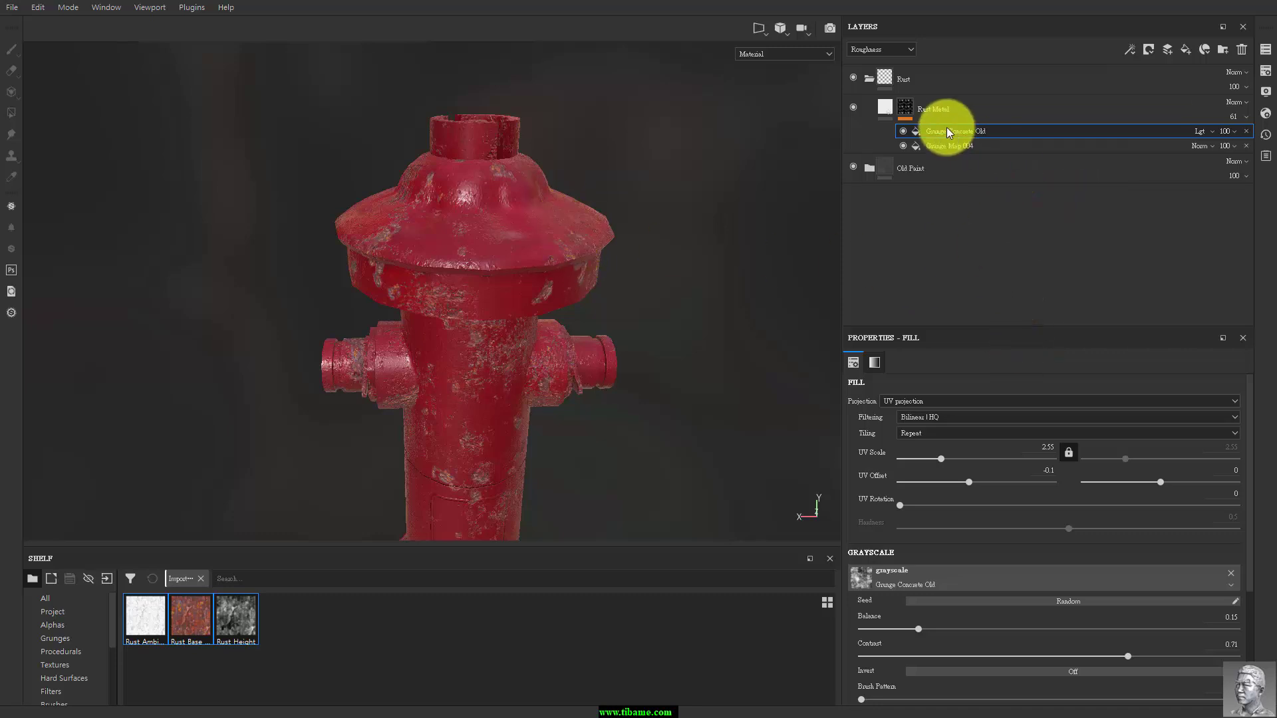
Step: Add a Light generator to the Rust Metal mask
click(1129, 51)
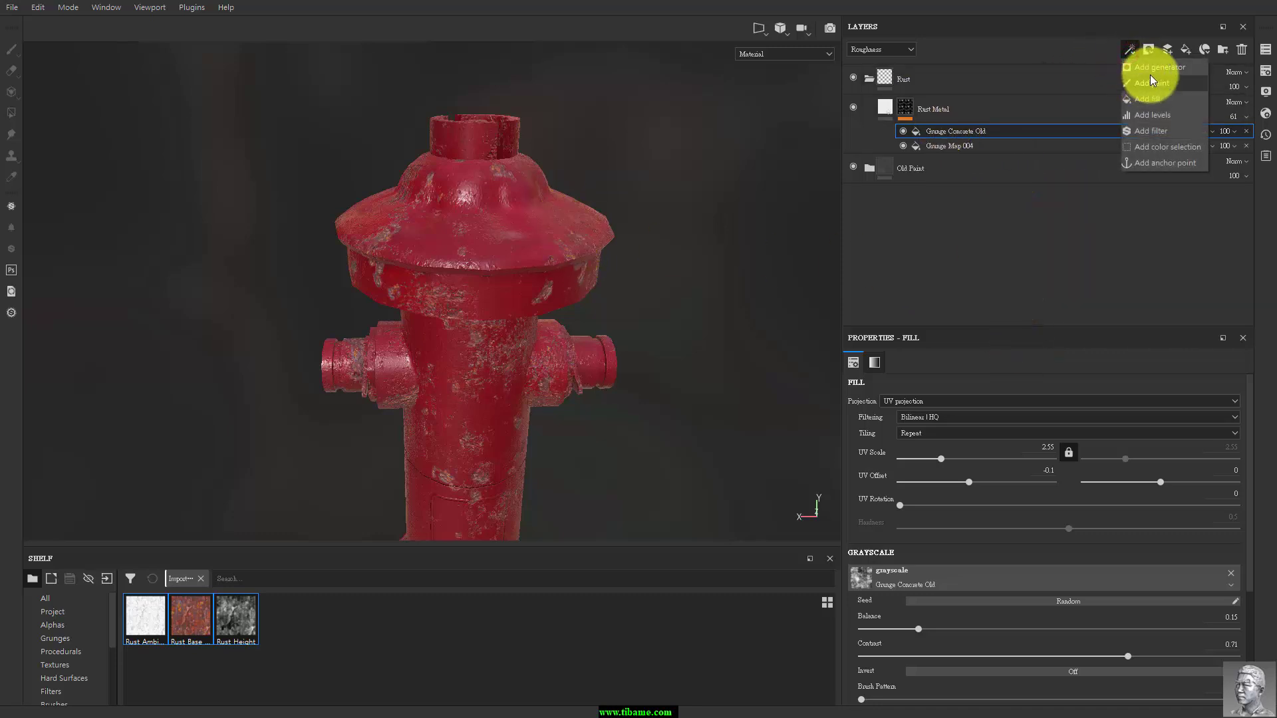
click(1156, 73)
click(1075, 387)
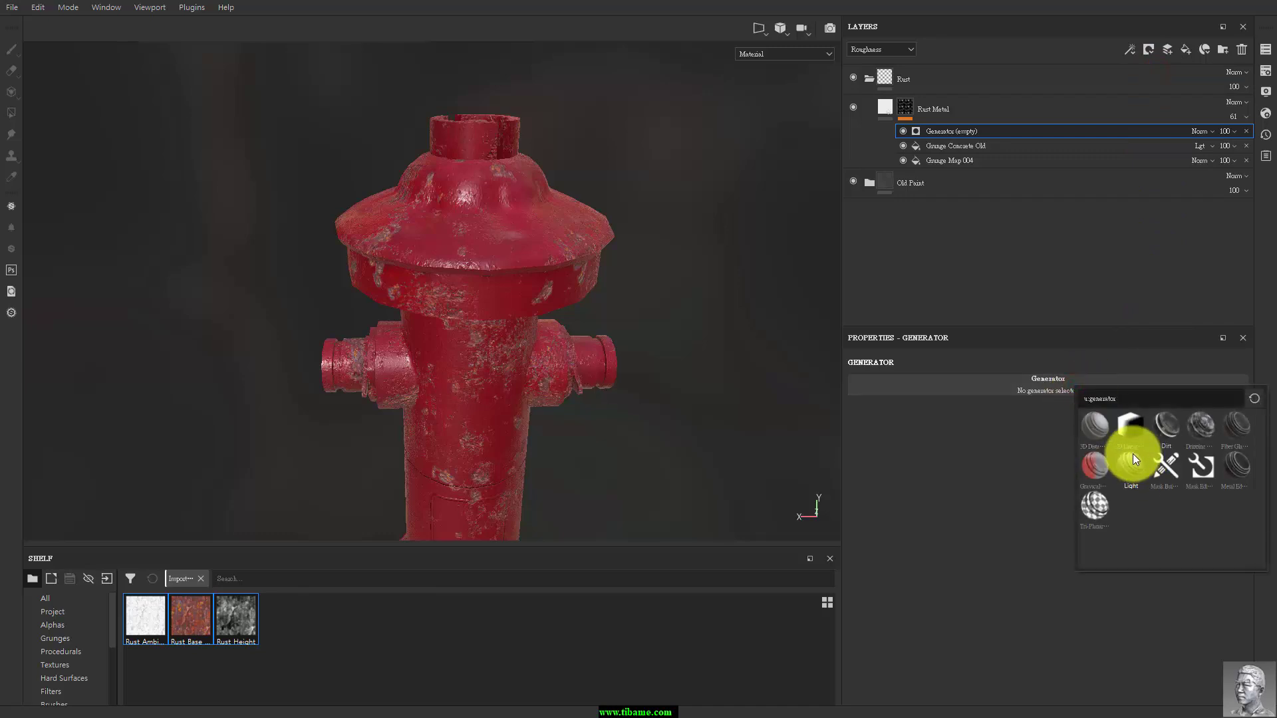
click(1142, 478)
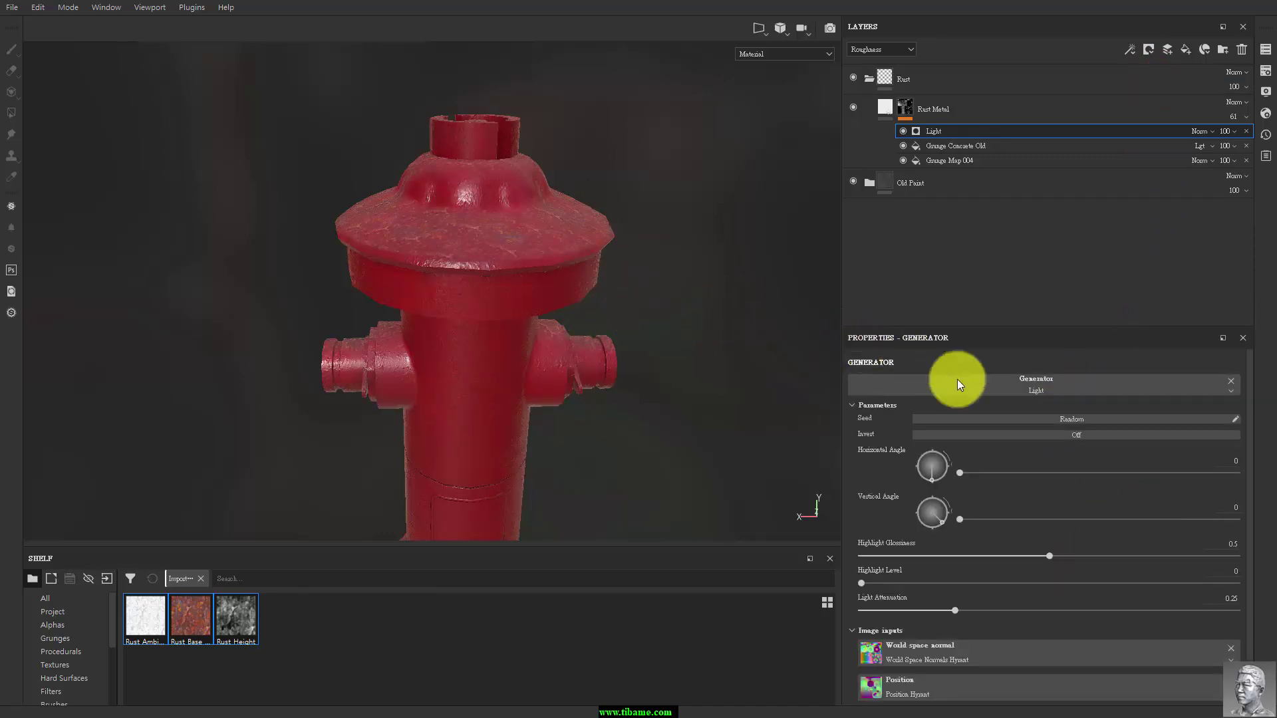
Step: Set the Light generator to Multiply blending with Vertical Angle 270
click(1214, 131)
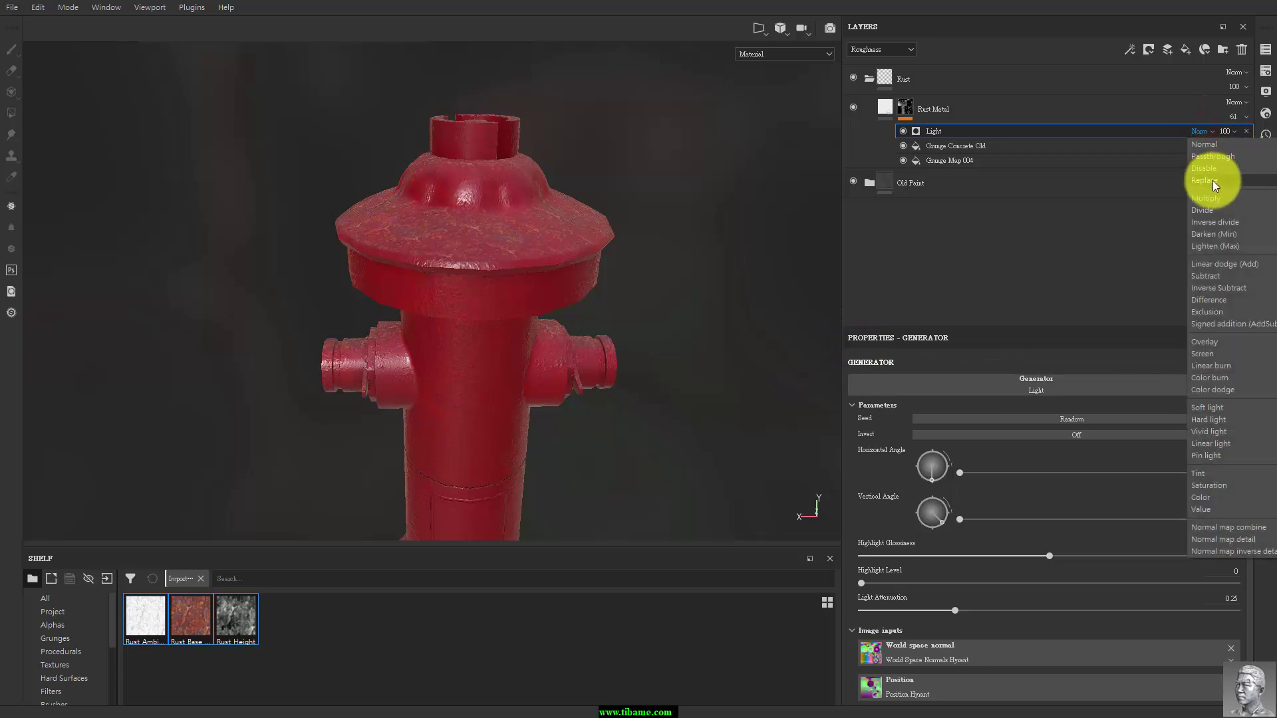
click(1214, 199)
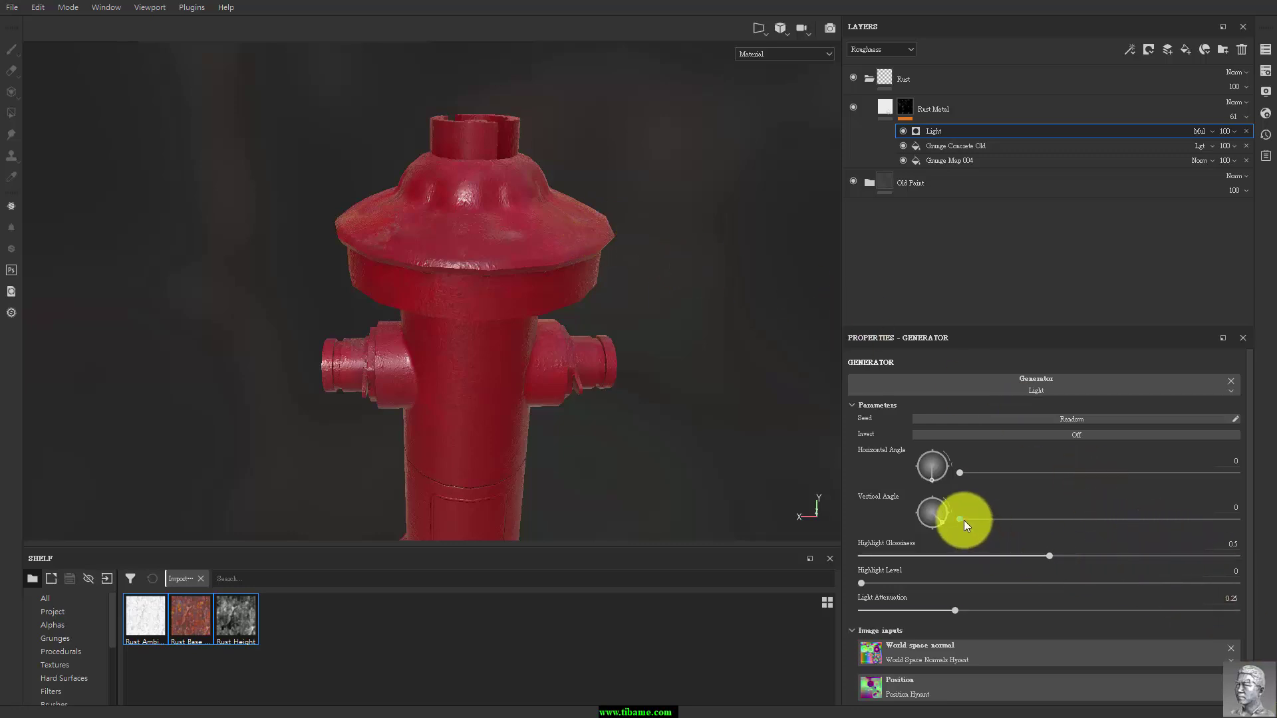
click(941, 524)
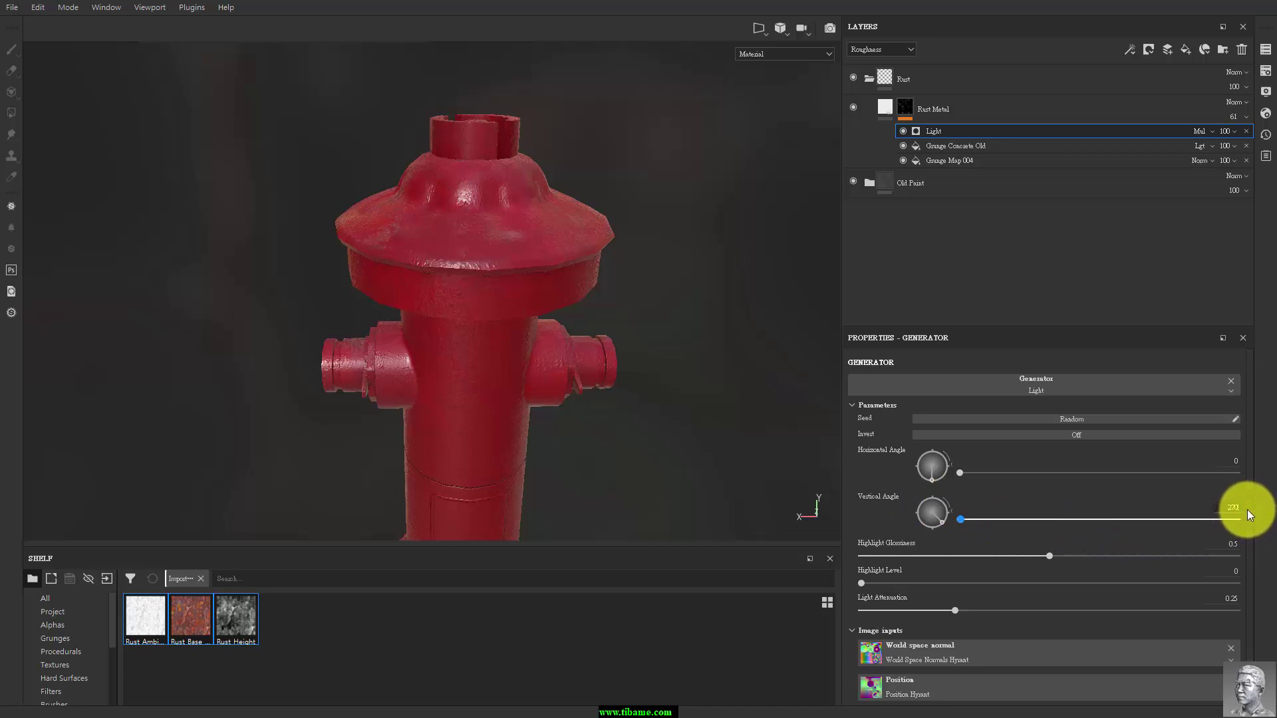
text(0)
key(Return)
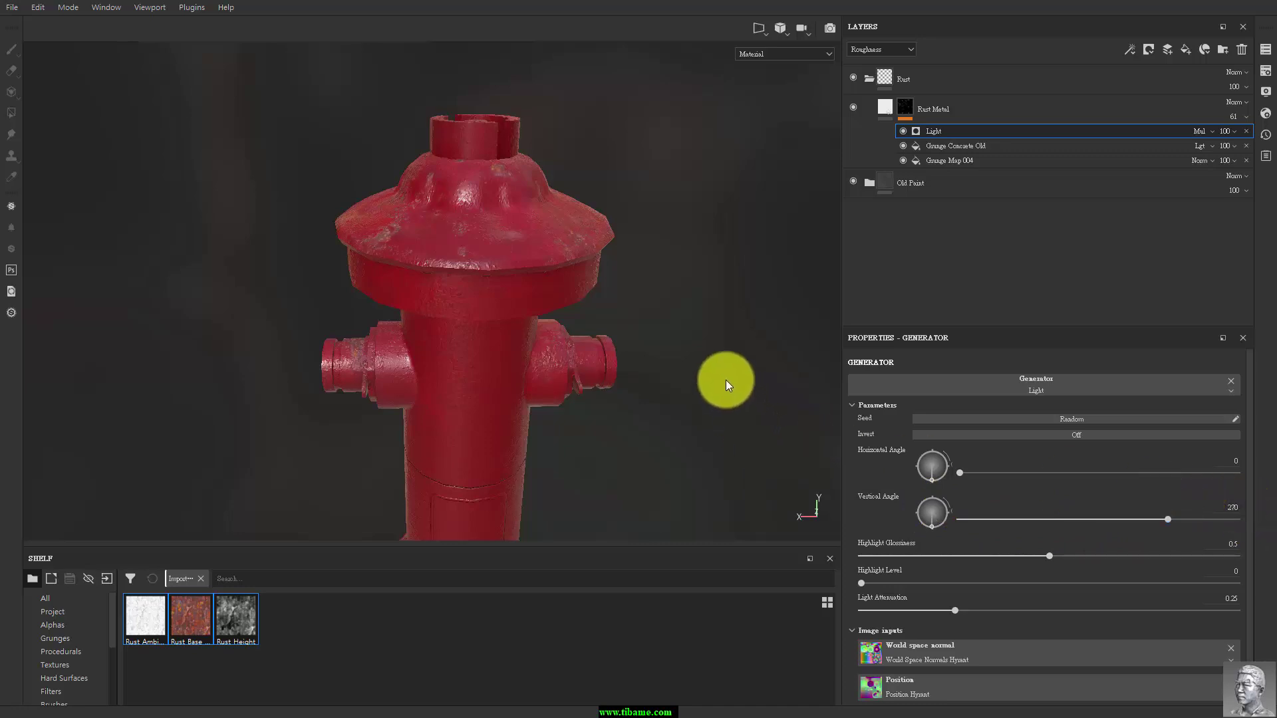
Step: Frame the hydrant's side nozzles and caps, and rotate the environment lighting around it
alt+middle_drag(687, 296, 617, 145)
scroll(574, 262, up, 2)
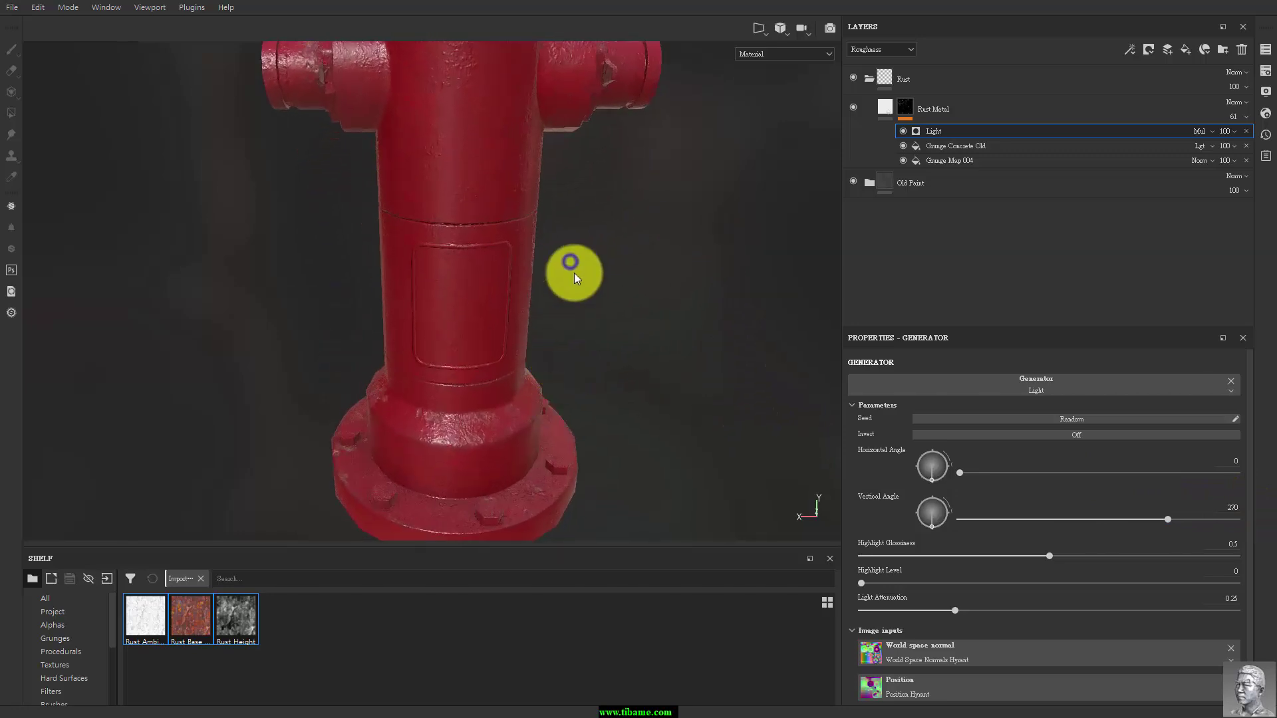
scroll(571, 269, up, 2)
scroll(586, 267, up, 2)
mouse_move(578, 272)
alt+mouse_down()
mouse_move(336, 319)
mouse_move(590, 373)
mouse_move(775, 336)
alt+mouse_up()
shift+right_drag(775, 320, 700, 328)
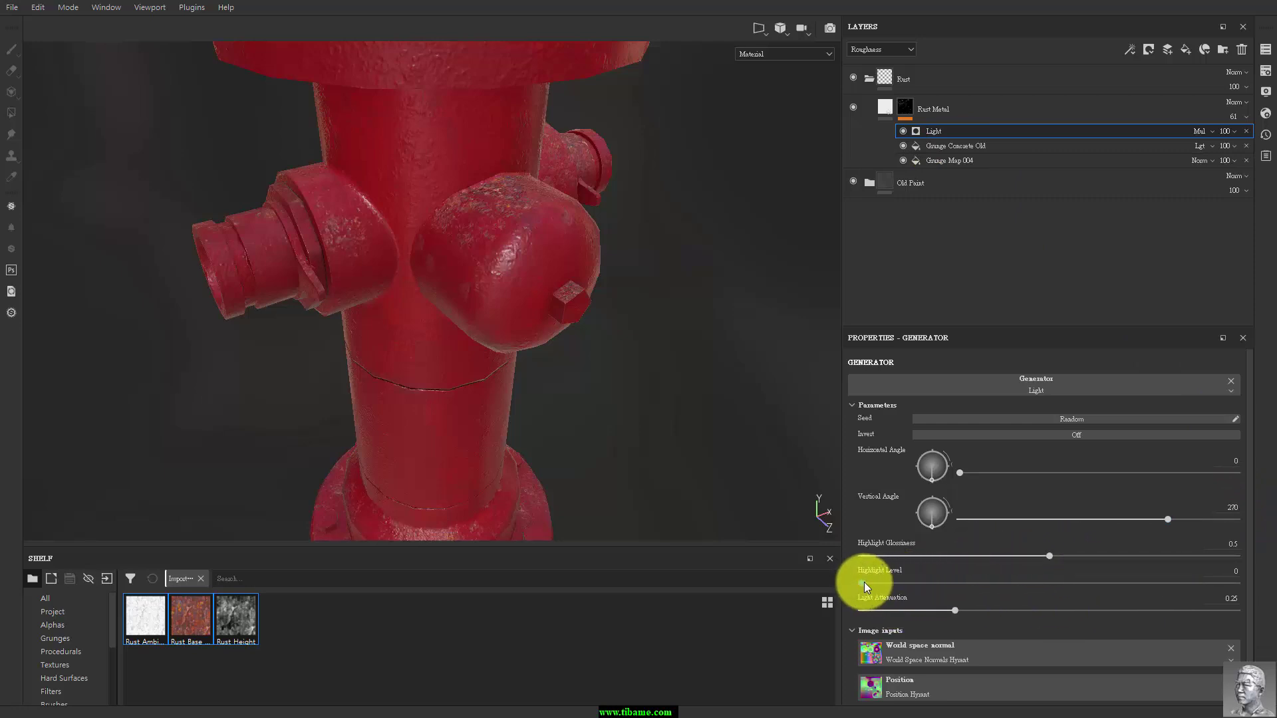
Step: Set the Light generator's Highlight Level to 0.29 and Light Attenuation to 0.1
mouse_move(865, 583)
mouse_down()
mouse_move(986, 589)
mouse_move(969, 589)
mouse_up()
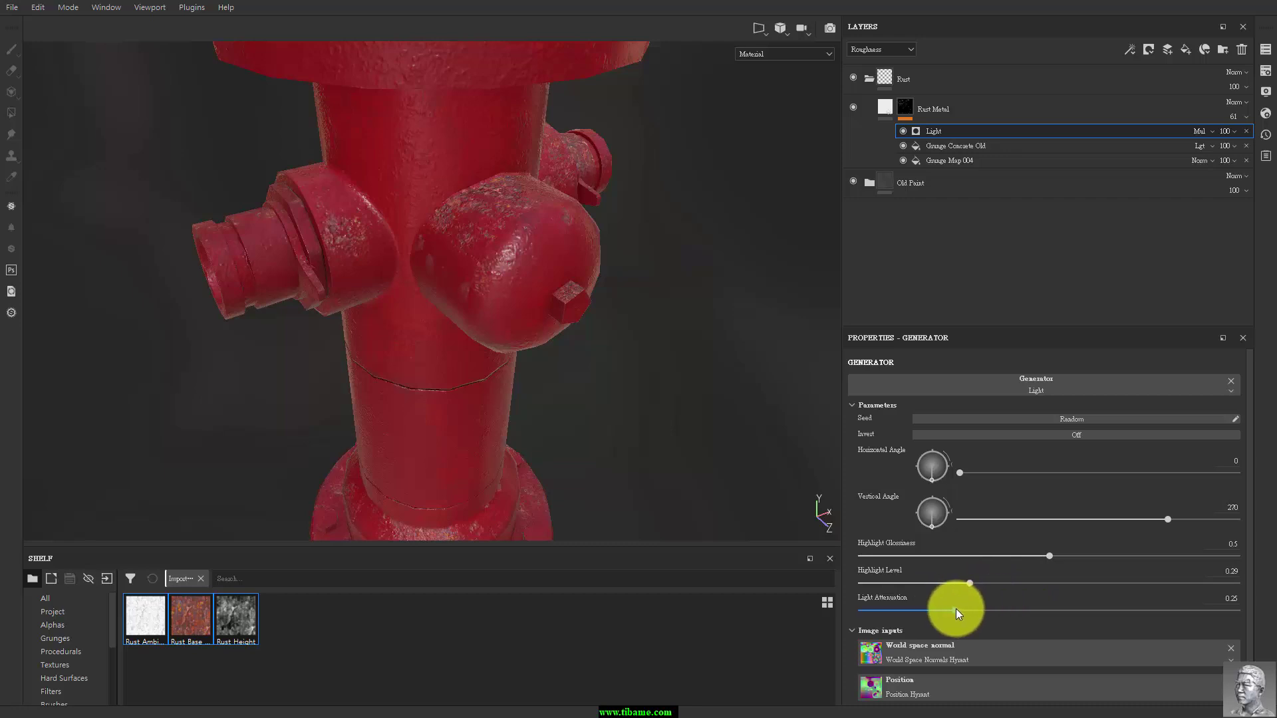
click(956, 609)
drag(907, 620, 899, 619)
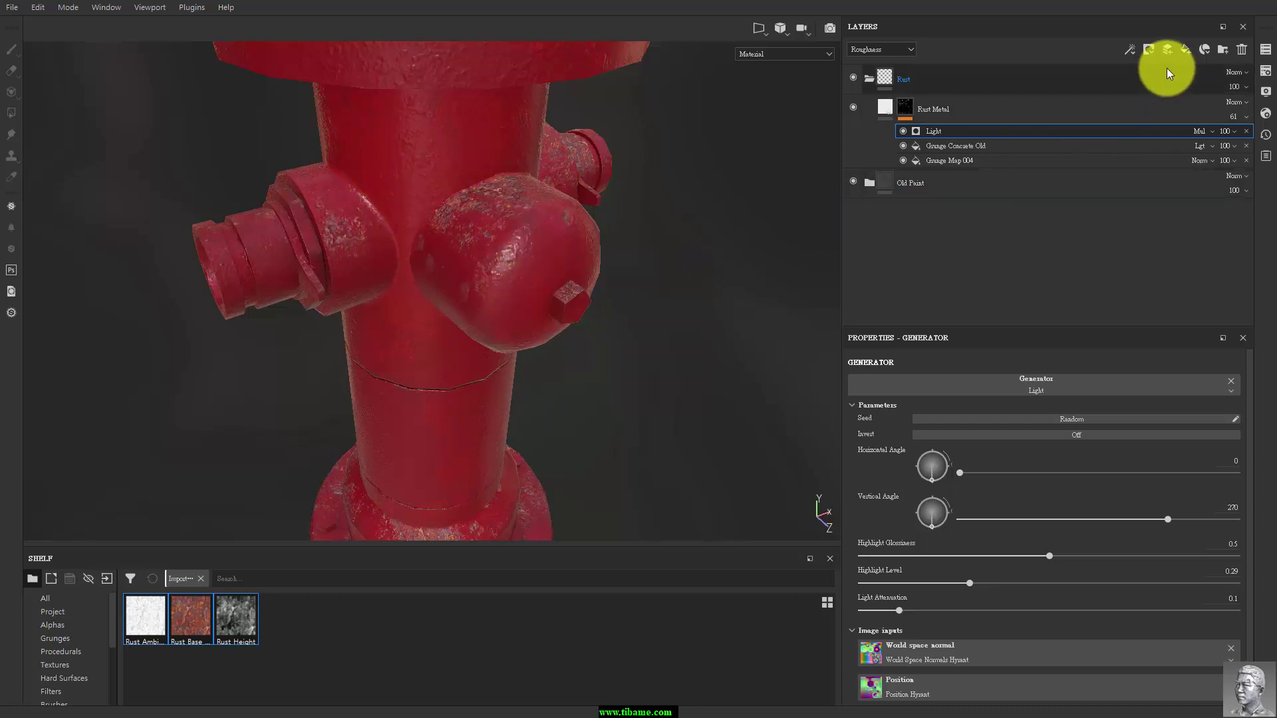
Step: Add a Dirt generator above the Light generator in the Rust Metal mask
click(1132, 50)
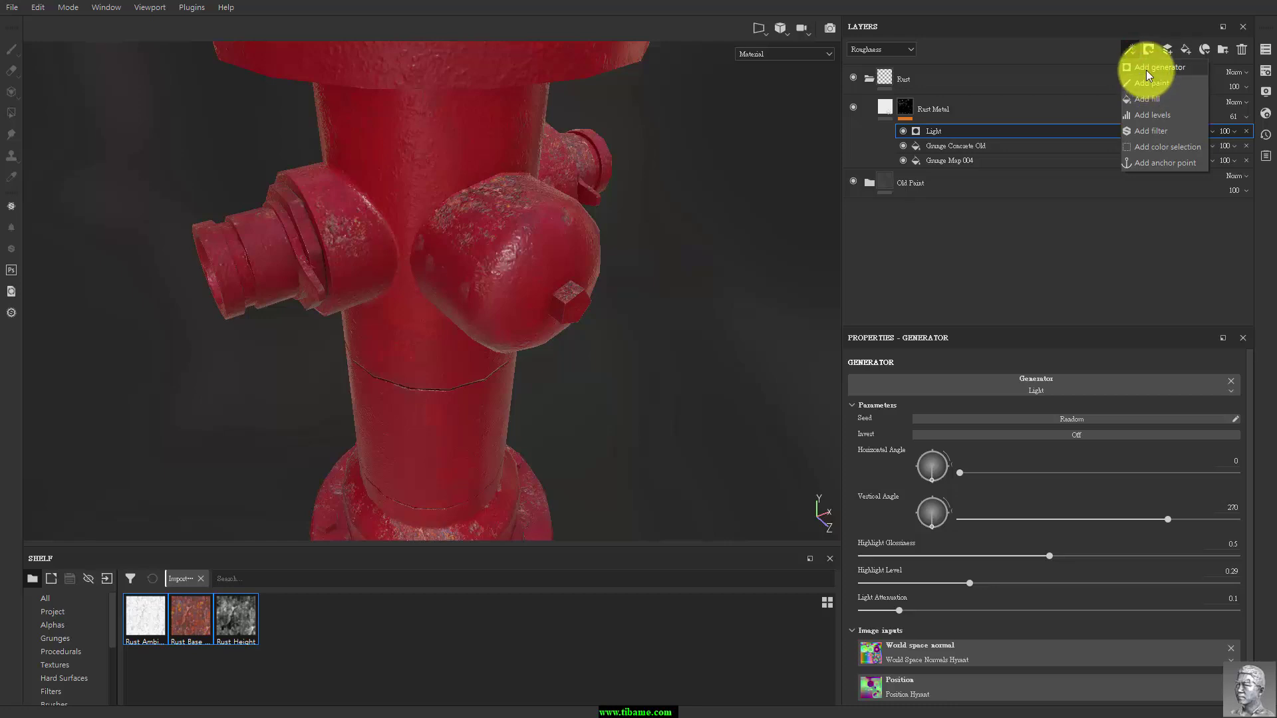
click(1147, 69)
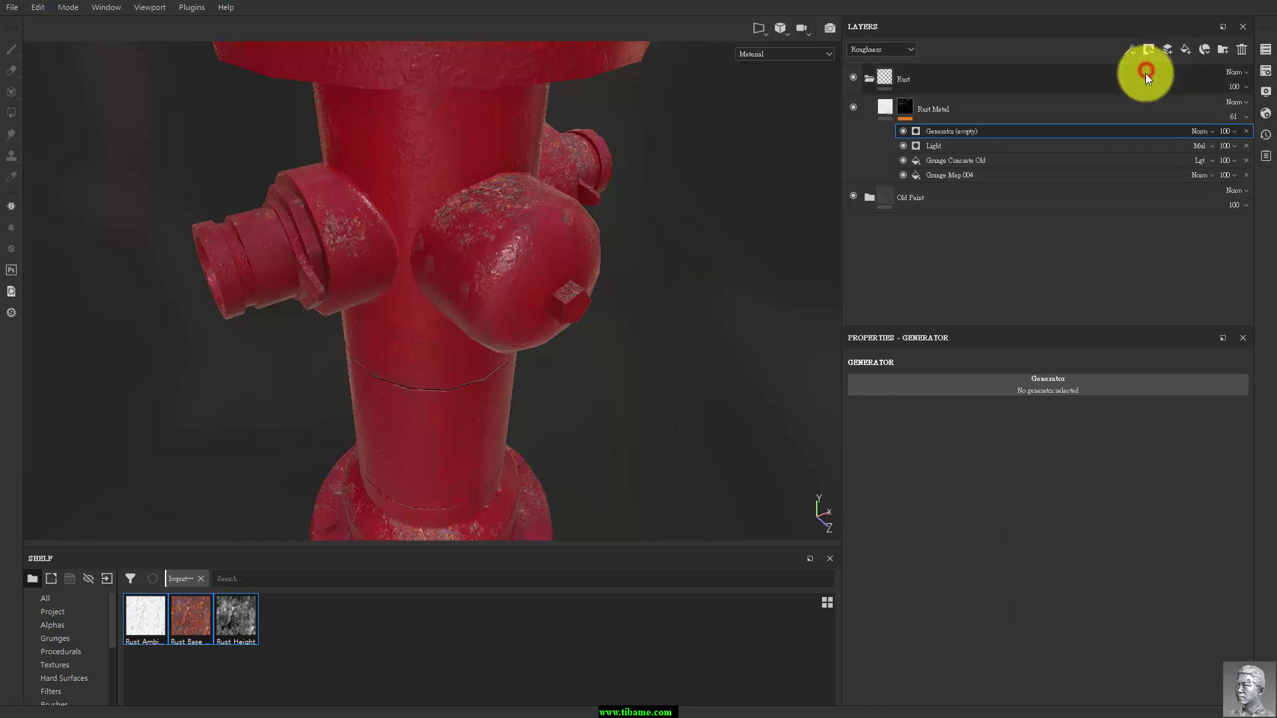
click(1050, 391)
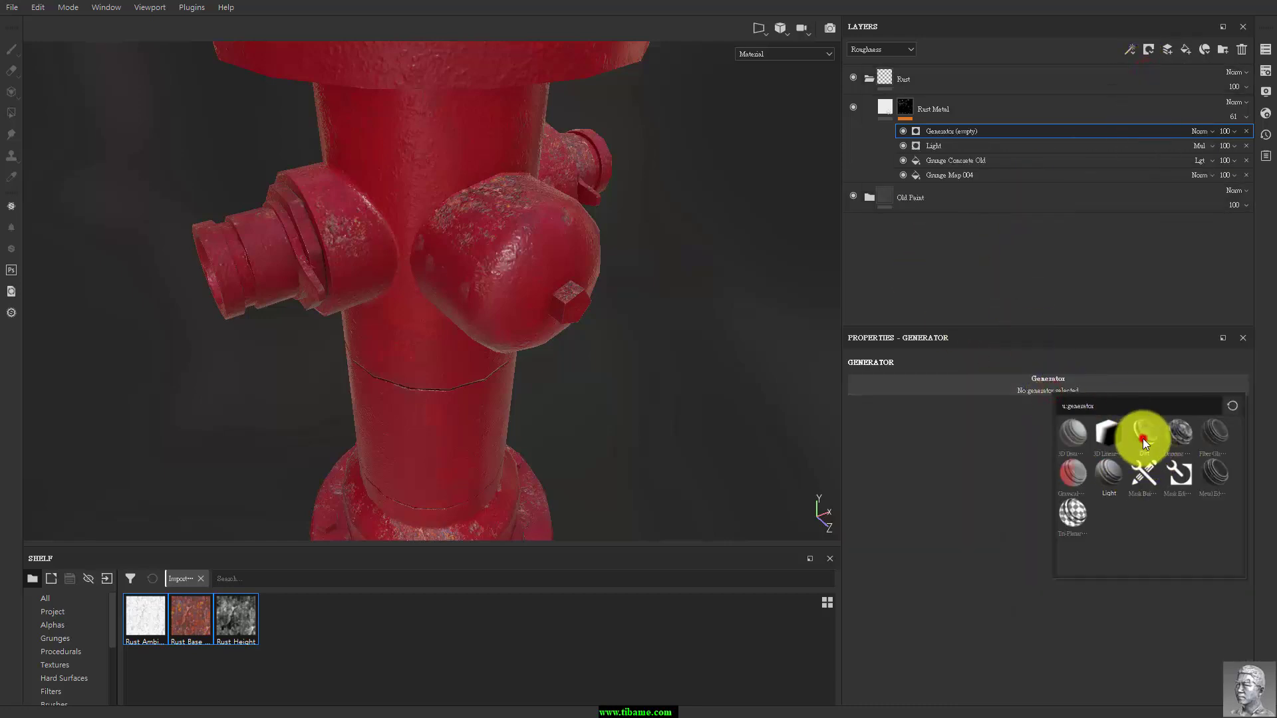
click(1145, 432)
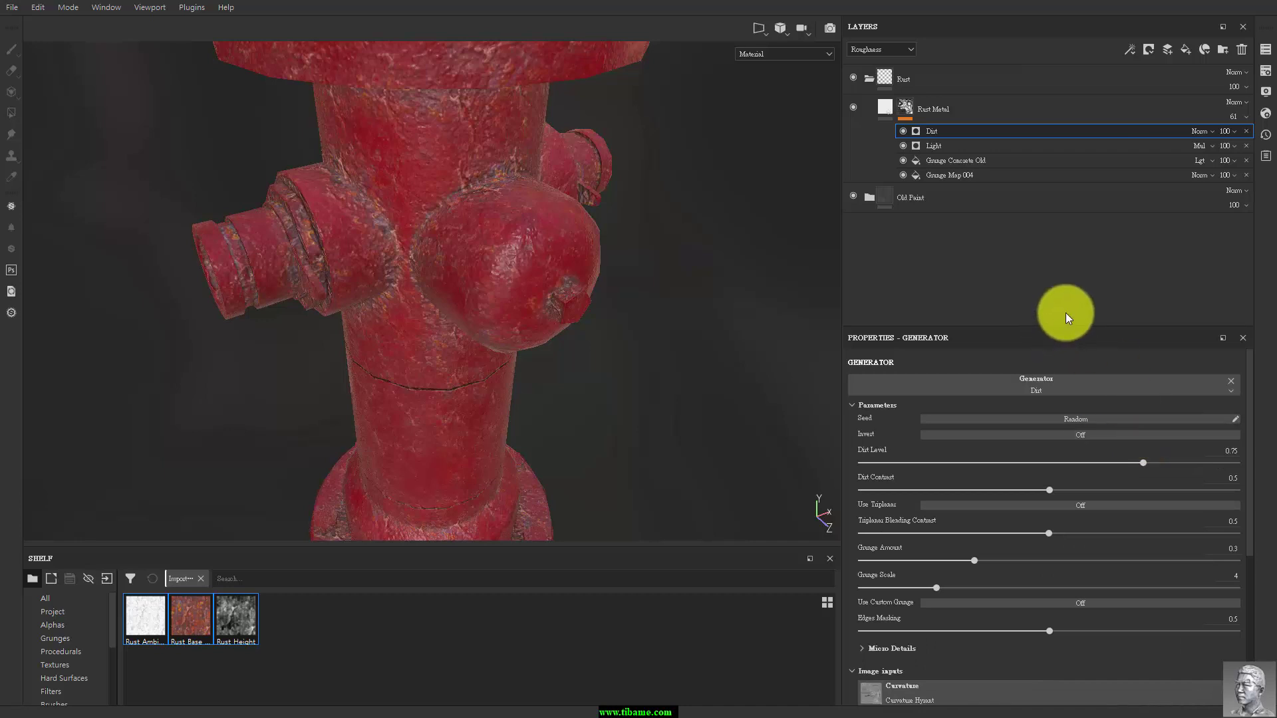
Step: Set the Dirt generator's blend mode to Lighten
click(1216, 131)
click(1214, 128)
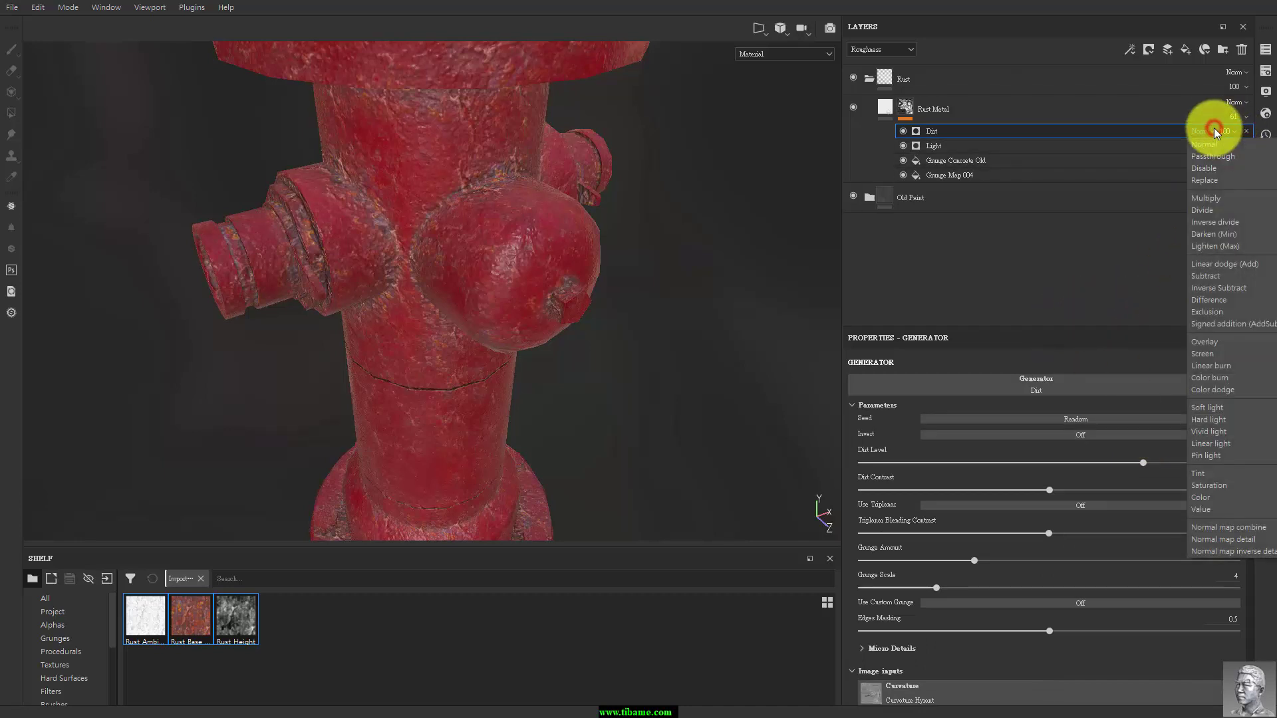
click(1224, 244)
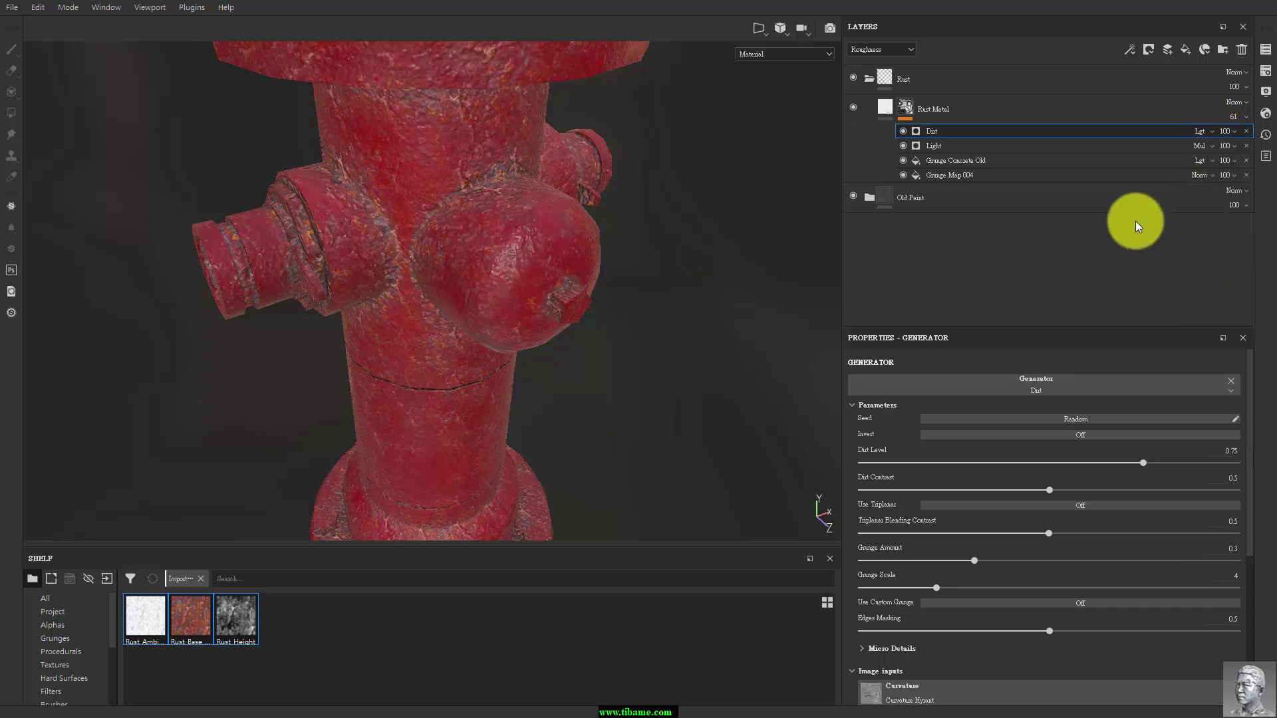
click(905, 145)
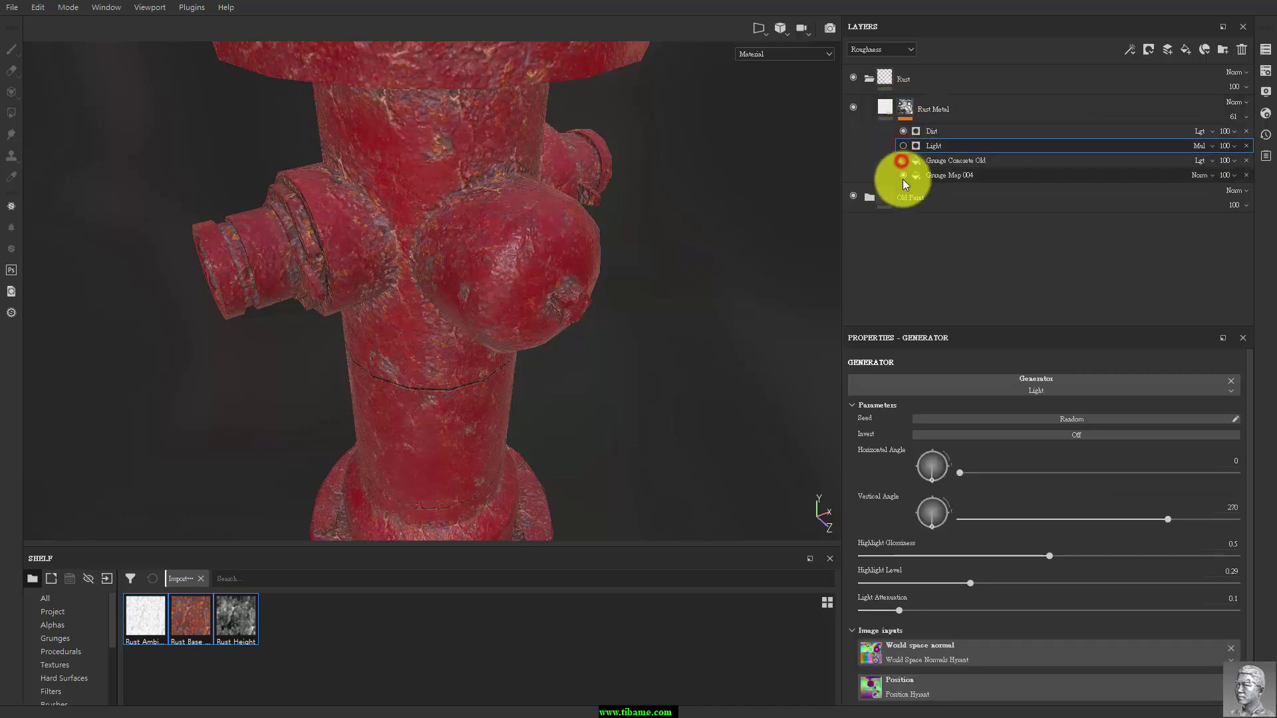
Step: Show the Rust Metal mask and set Dirt Contrast 0.77 and Dirt Level 0.7
click(906, 115)
click(944, 135)
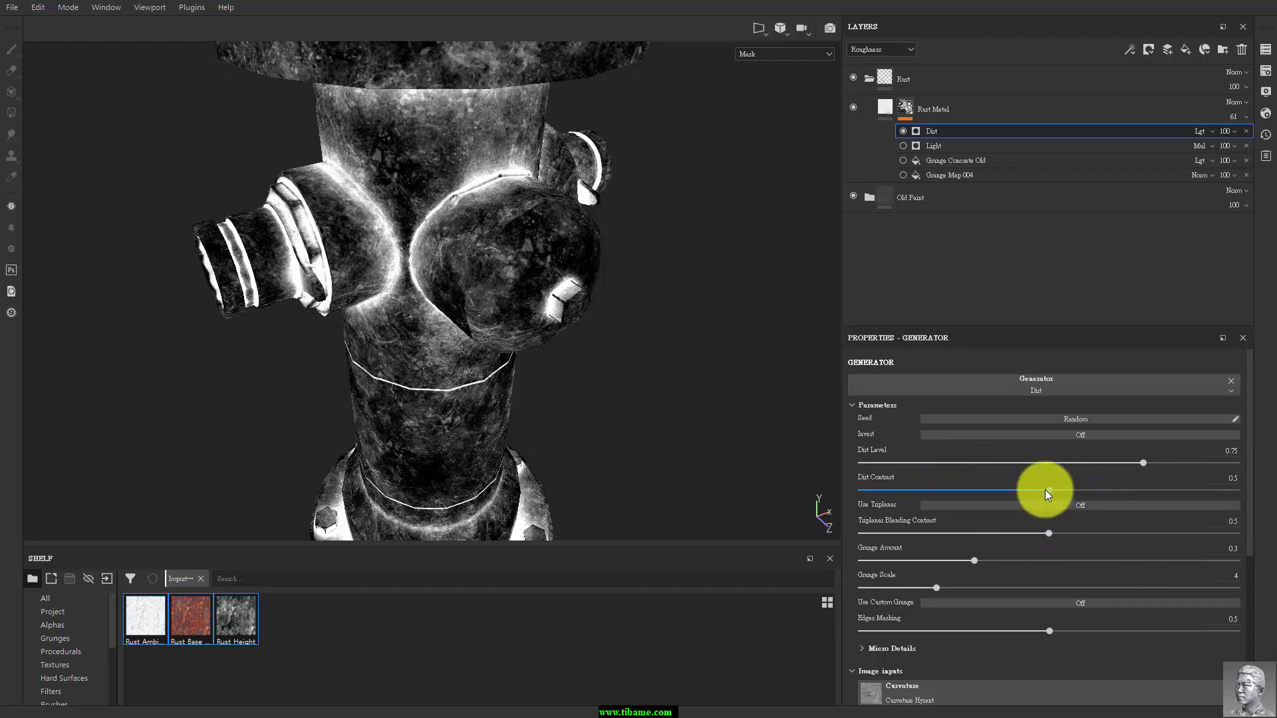
drag(1046, 492, 1151, 489)
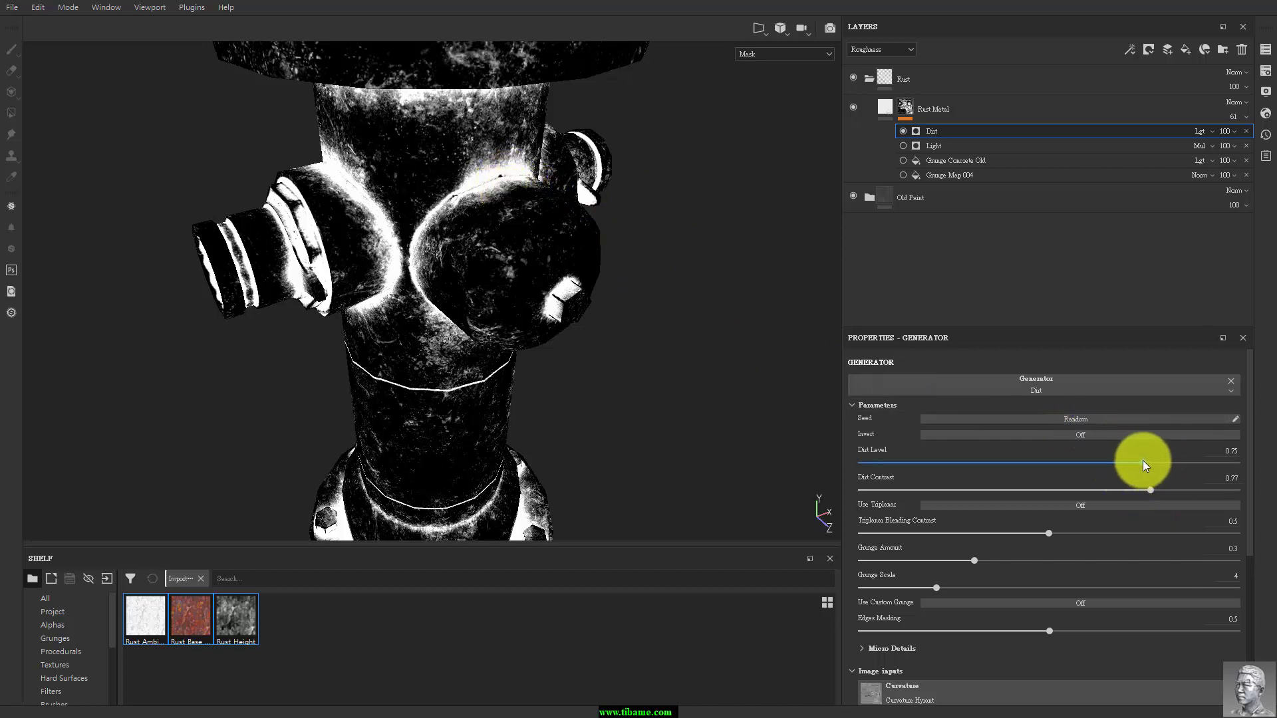
mouse_move(1142, 461)
mouse_down()
mouse_move(1031, 462)
mouse_move(1124, 464)
mouse_up()
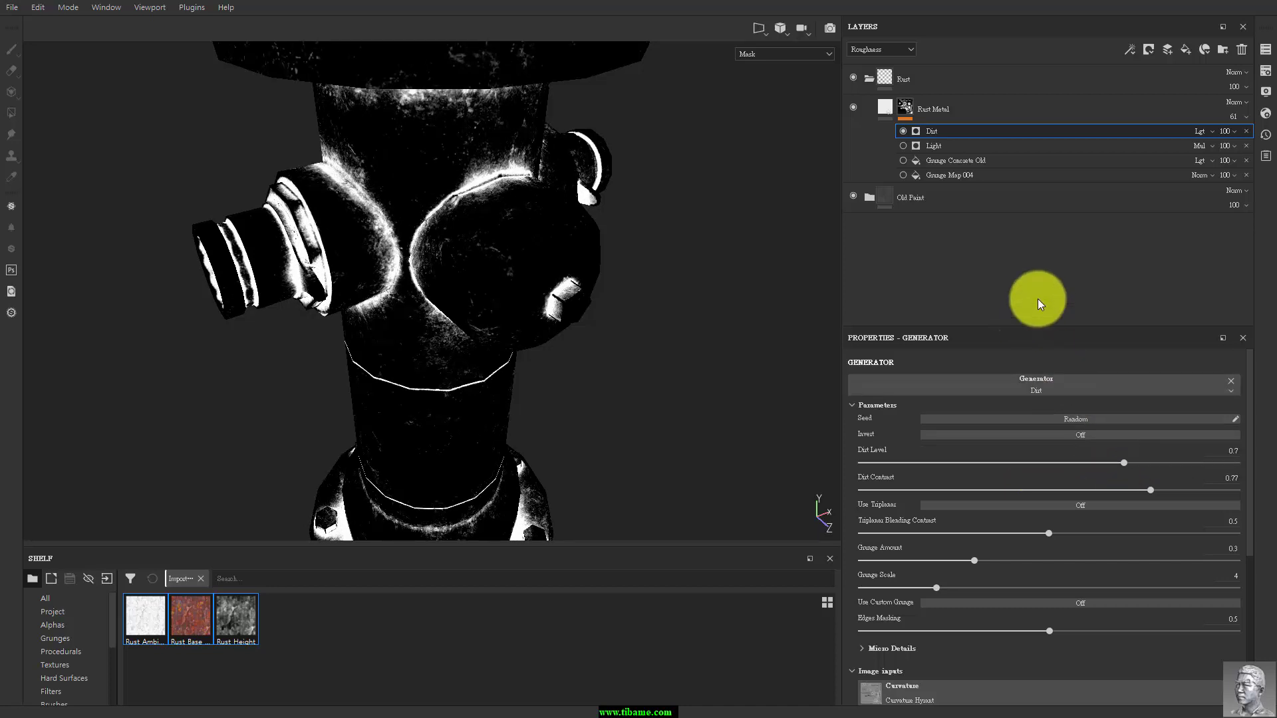
Step: Re-enable the Light and grunge effects, then orbit to inspect the hydrant's cap
click(905, 145)
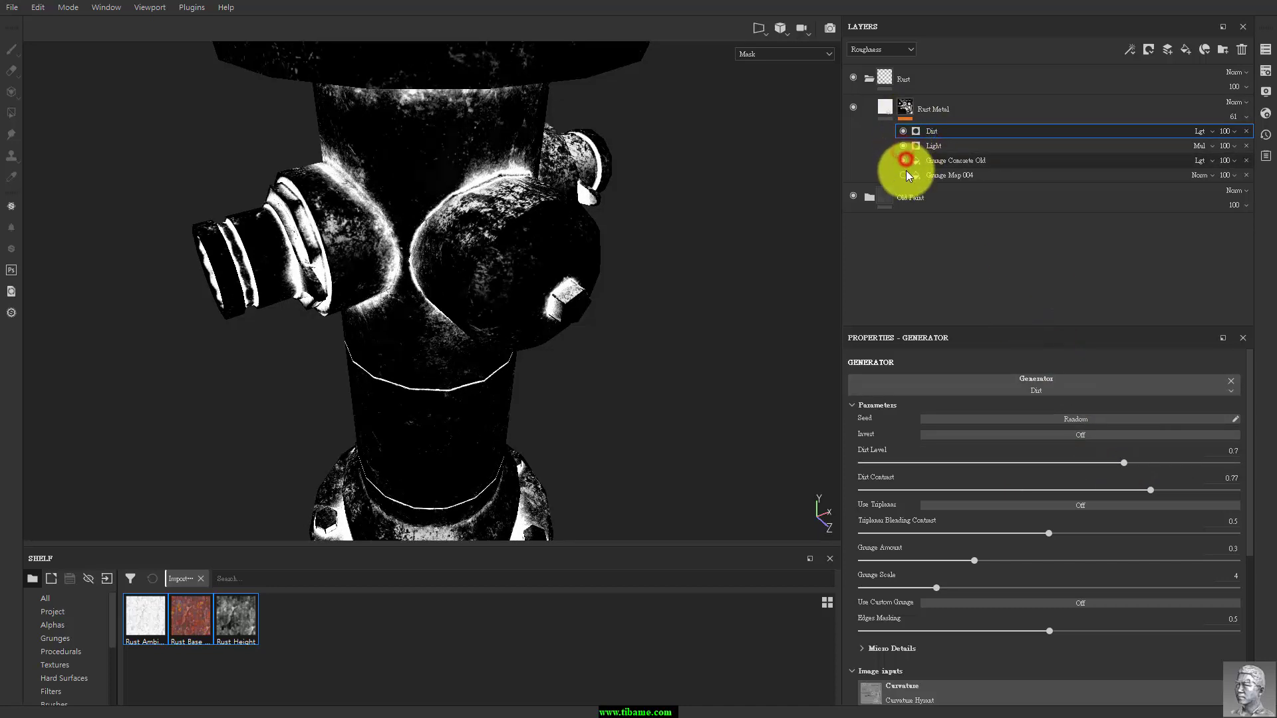
click(903, 175)
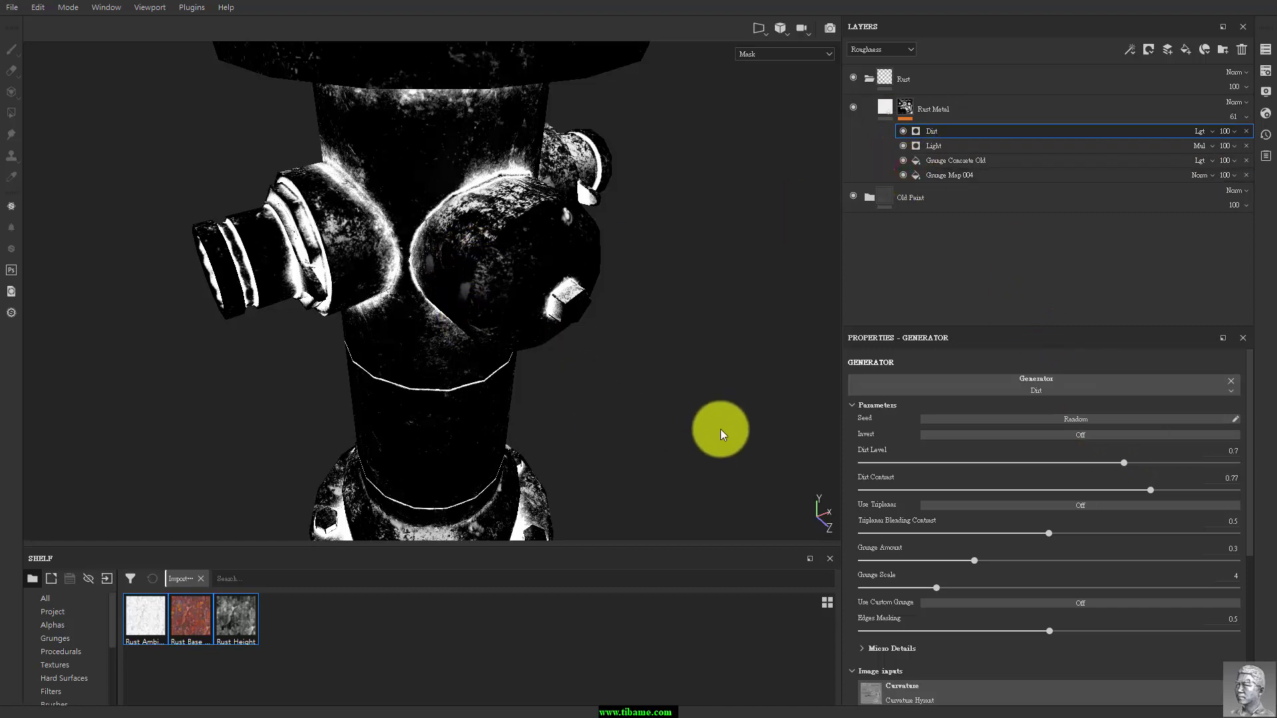
mouse_move(708, 422)
alt+mouse_down()
mouse_move(848, 365)
mouse_move(727, 405)
mouse_move(621, 418)
mouse_move(554, 367)
mouse_move(528, 379)
mouse_move(713, 363)
mouse_move(728, 373)
alt+mouse_up()
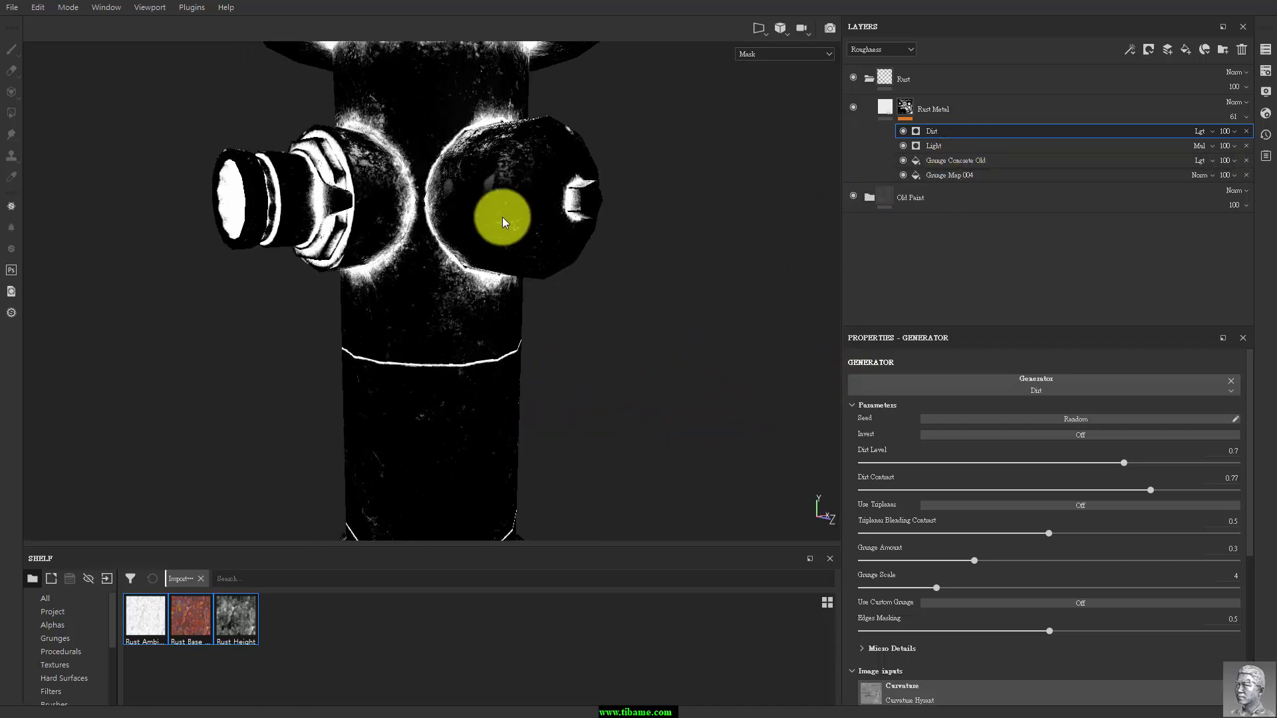
mouse_move(474, 179)
alt+mouse_down()
mouse_move(629, 404)
mouse_move(586, 402)
alt+mouse_up()
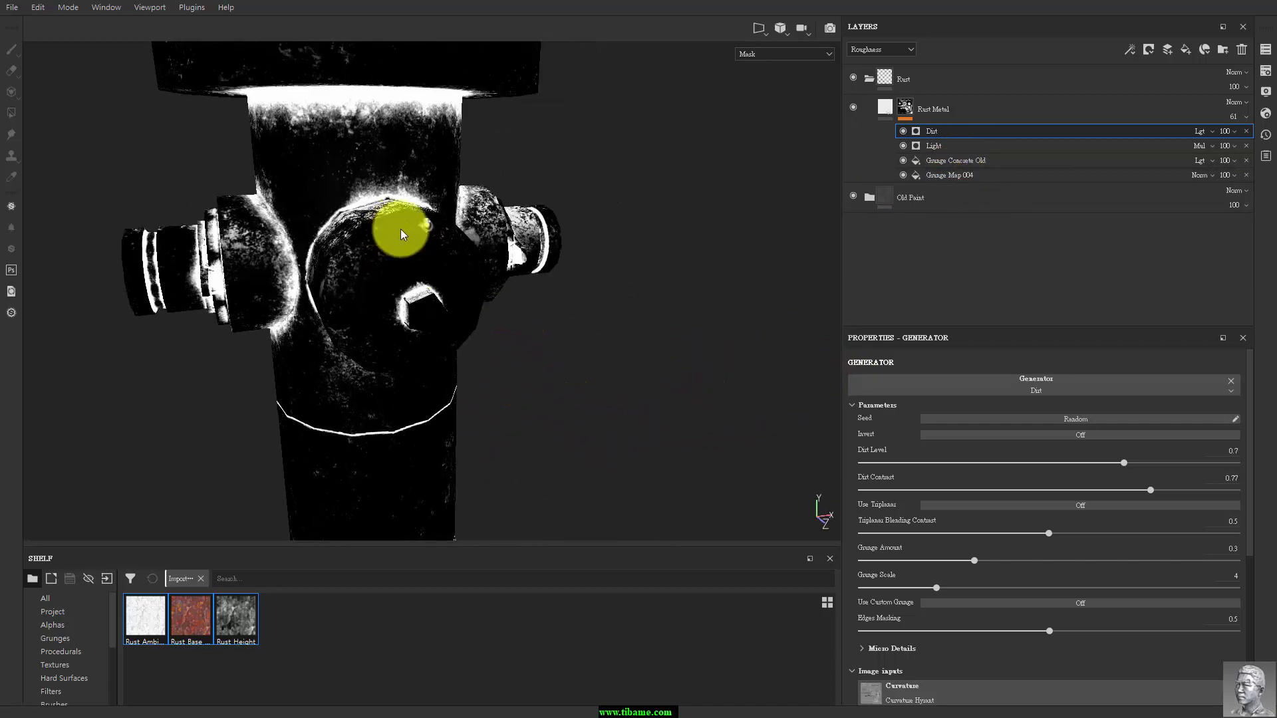
mouse_move(419, 249)
alt+mouse_down()
mouse_move(624, 422)
mouse_move(667, 528)
mouse_move(448, 302)
mouse_move(693, 202)
mouse_move(667, 217)
alt+mouse_up()
Step: Give Grunge Map 004 Balance 0.35, Contrast 0.75 and UV Scale 9.44
click(973, 177)
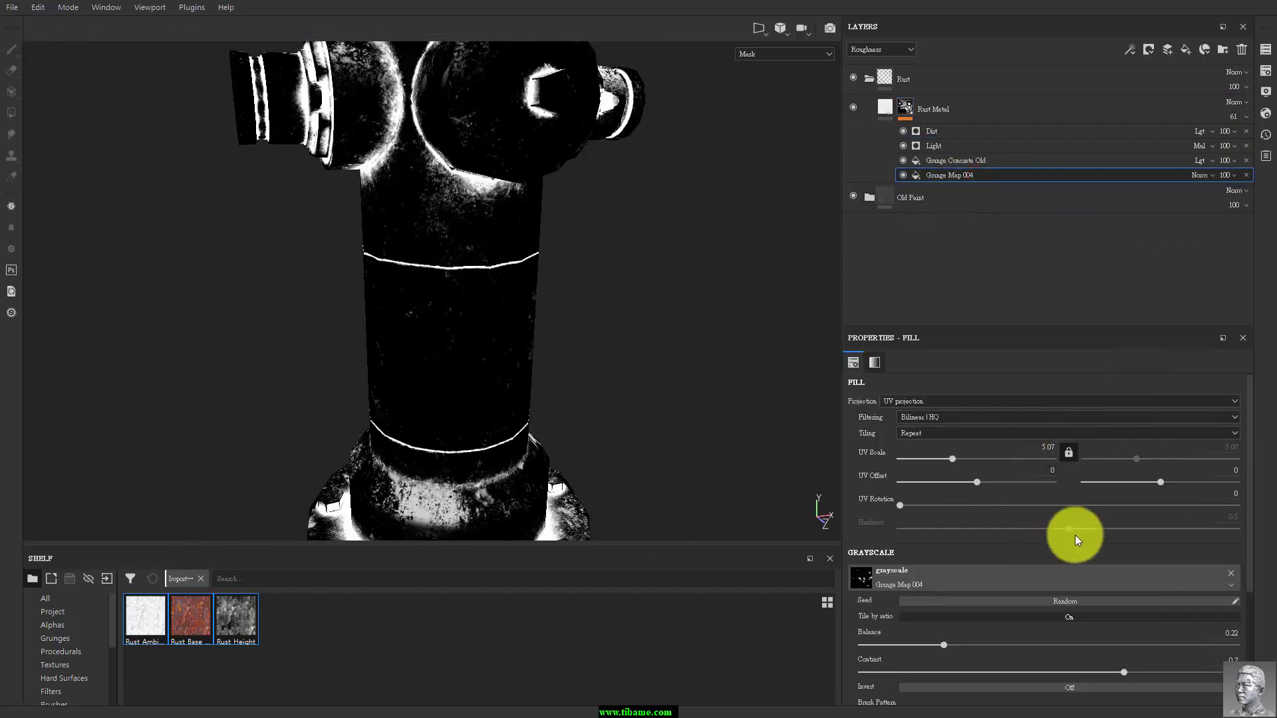
scroll(1207, 547, down, 1)
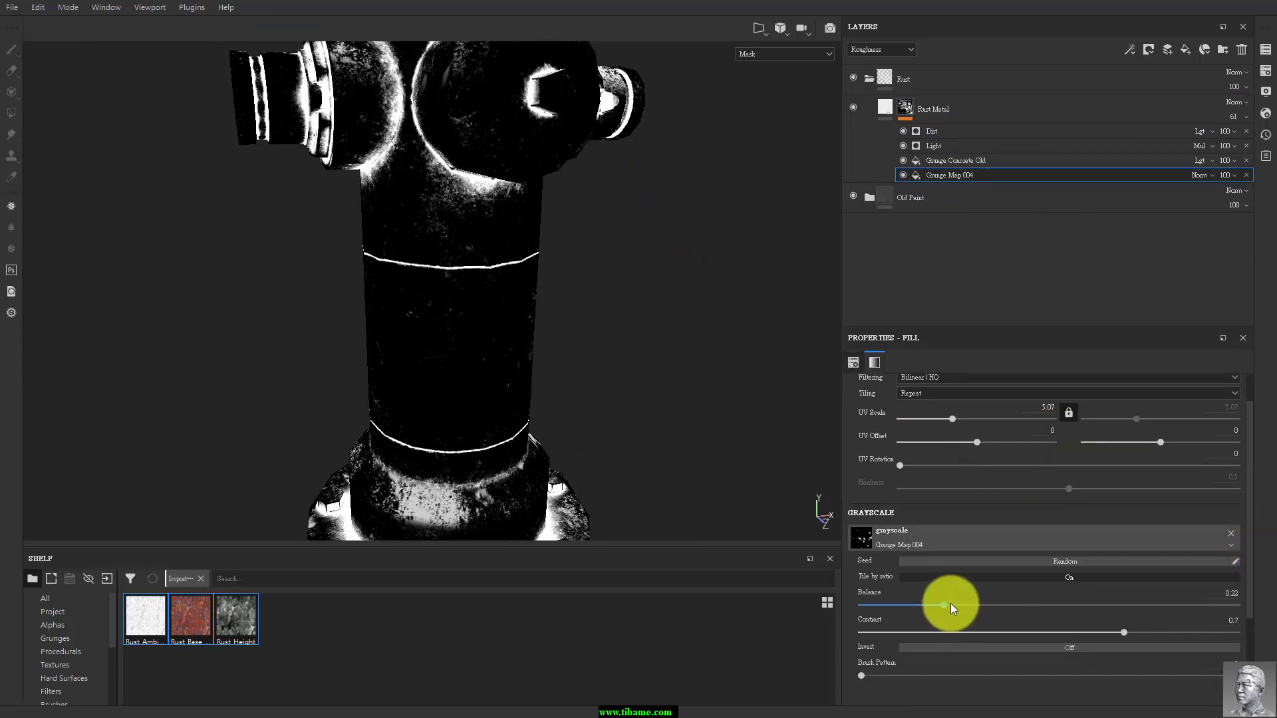
drag(952, 601, 951, 606)
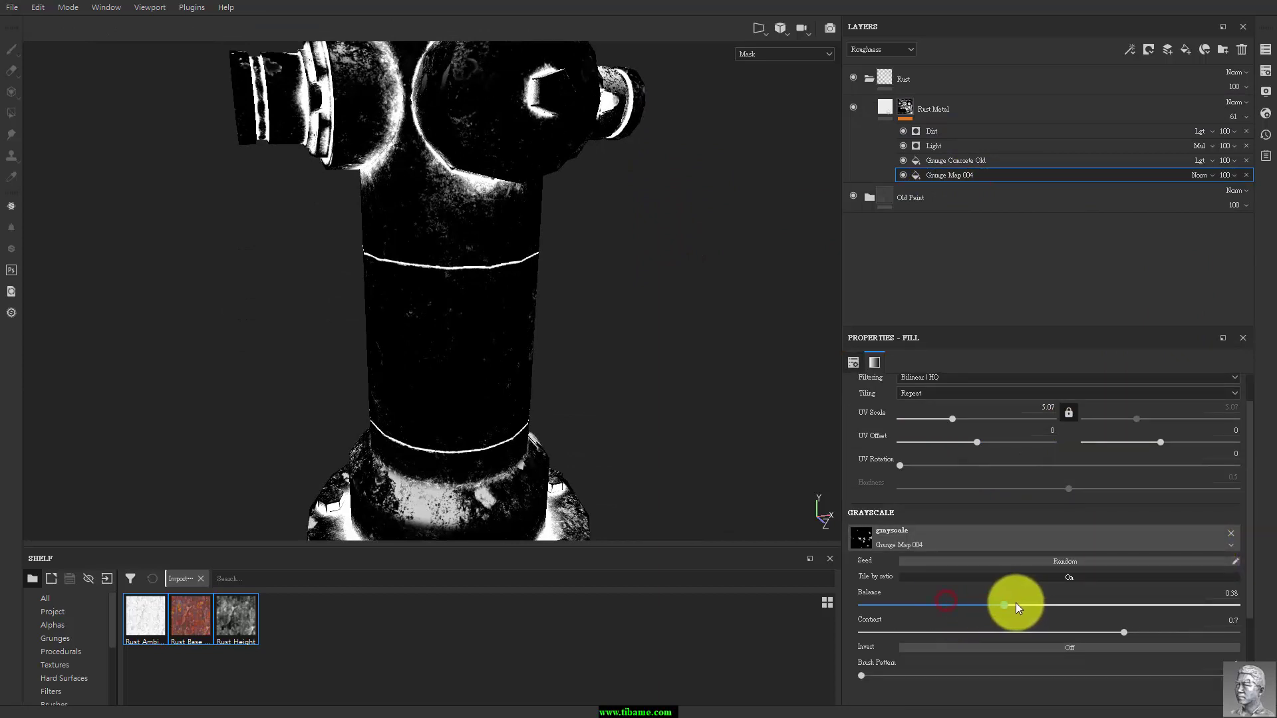
click(951, 607)
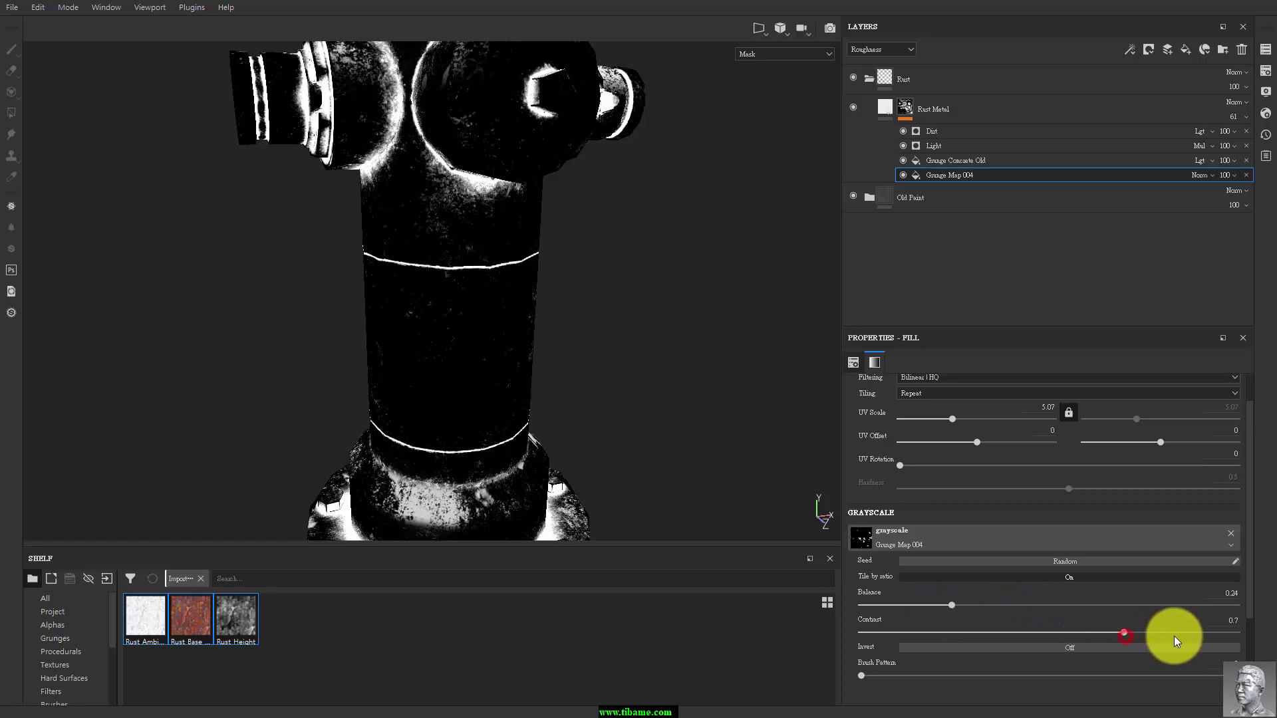
click(1132, 627)
drag(1132, 628, 1156, 630)
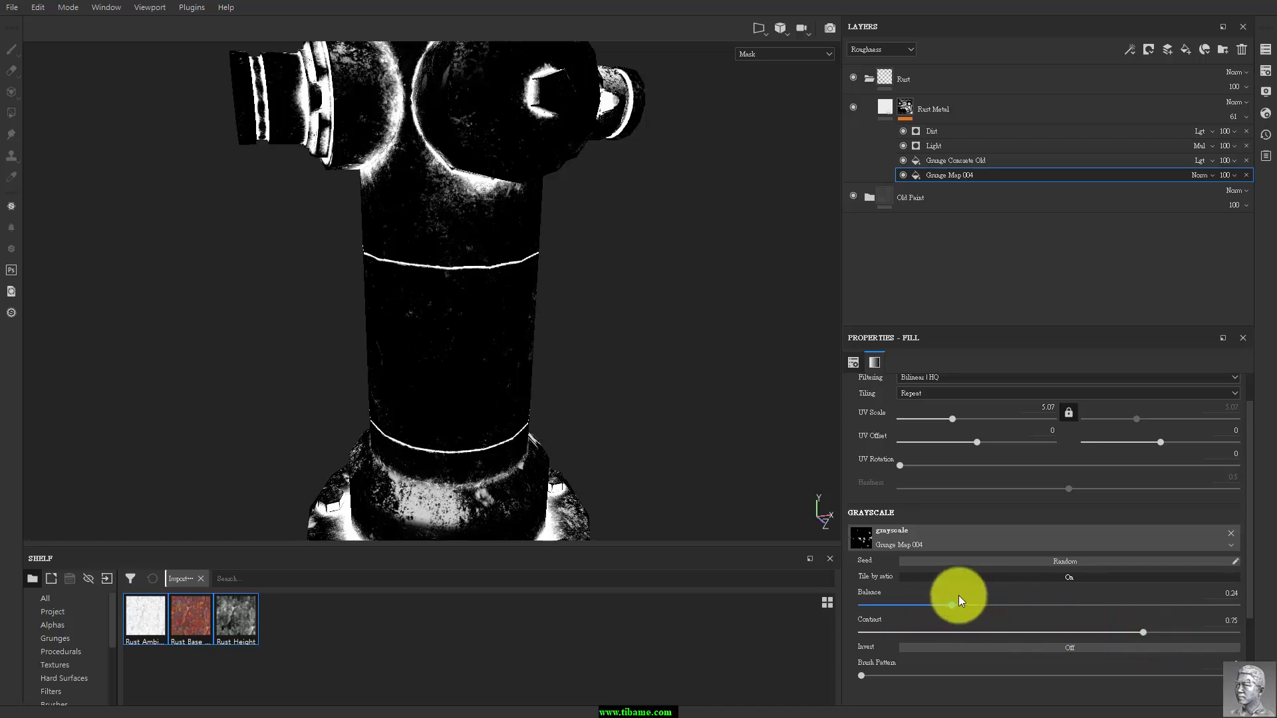
mouse_move(958, 603)
mouse_down()
mouse_move(1002, 603)
mouse_move(990, 601)
mouse_up()
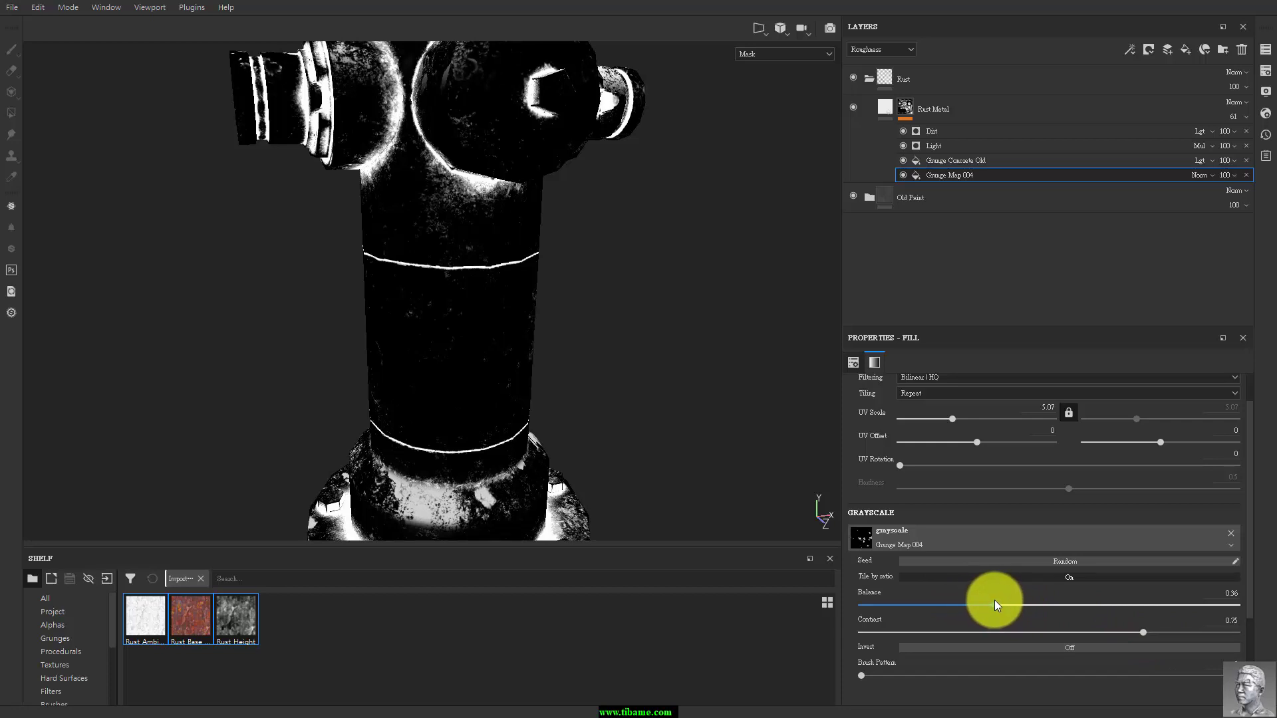
click(953, 415)
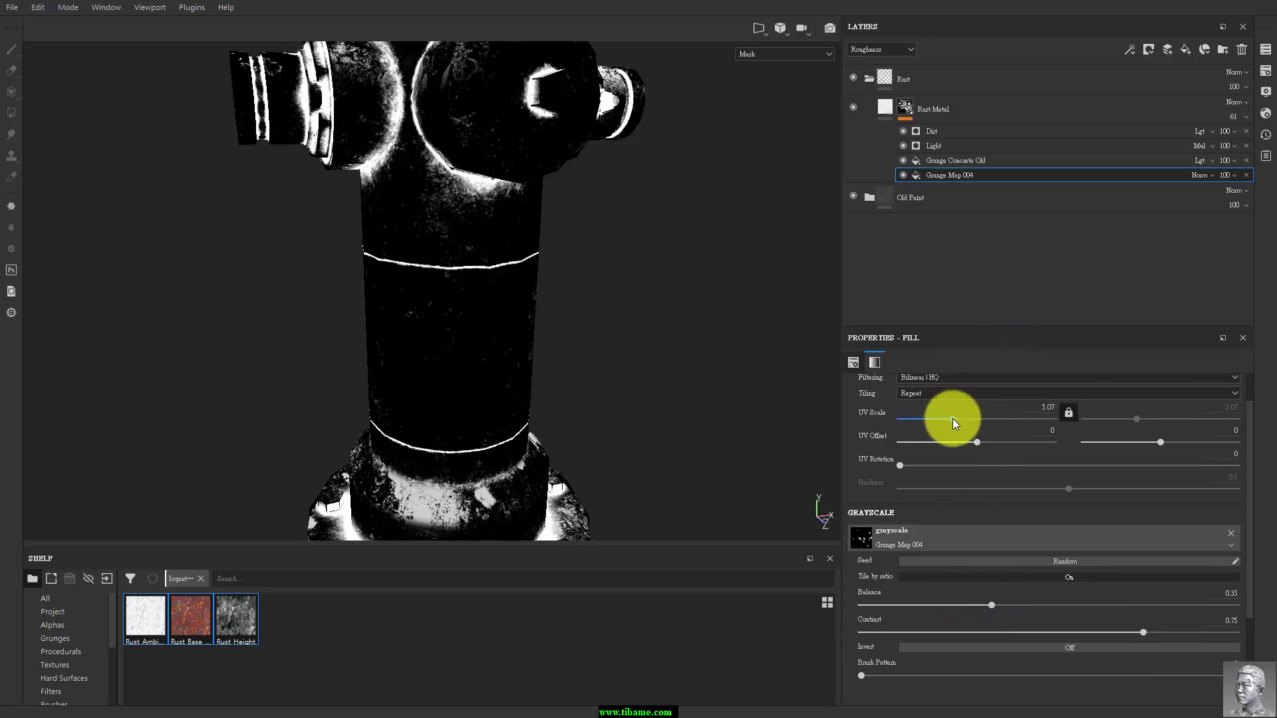
drag(953, 417, 963, 421)
alt+drag(598, 285, 635, 346)
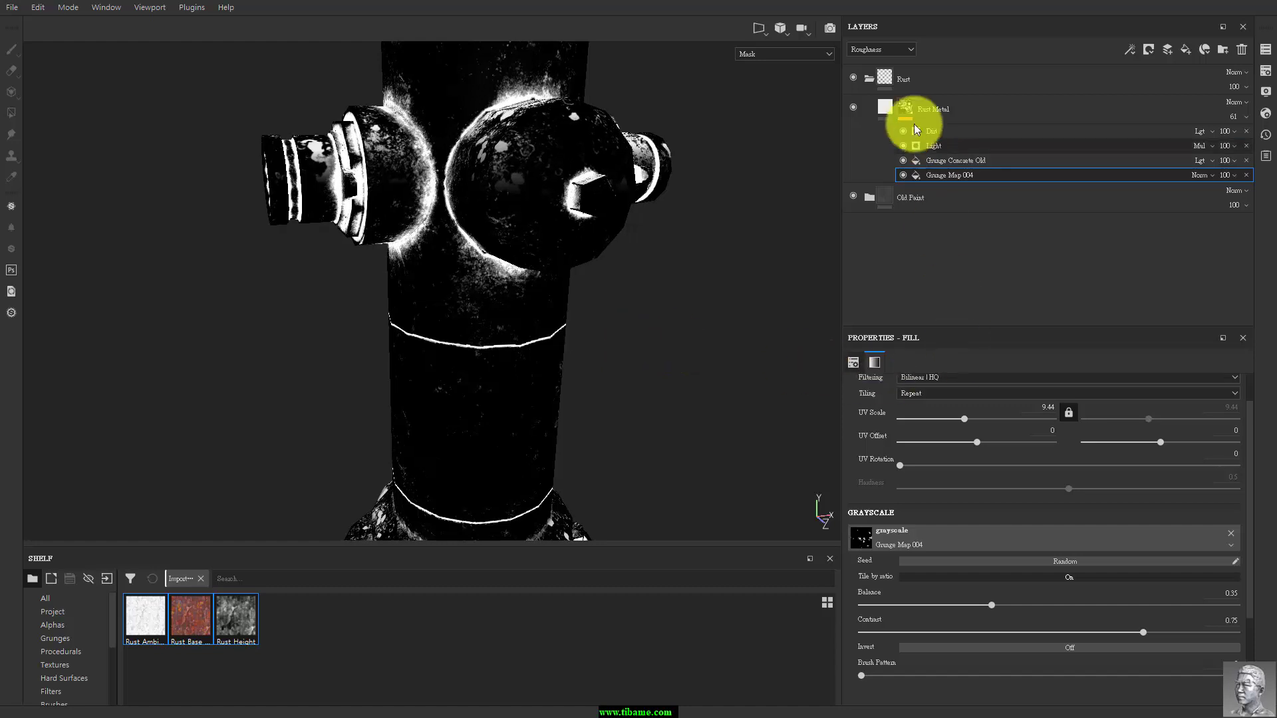
Step: Nudge Grunge Concrete Old's Balance down to 0.14, then select the Light generator
click(961, 161)
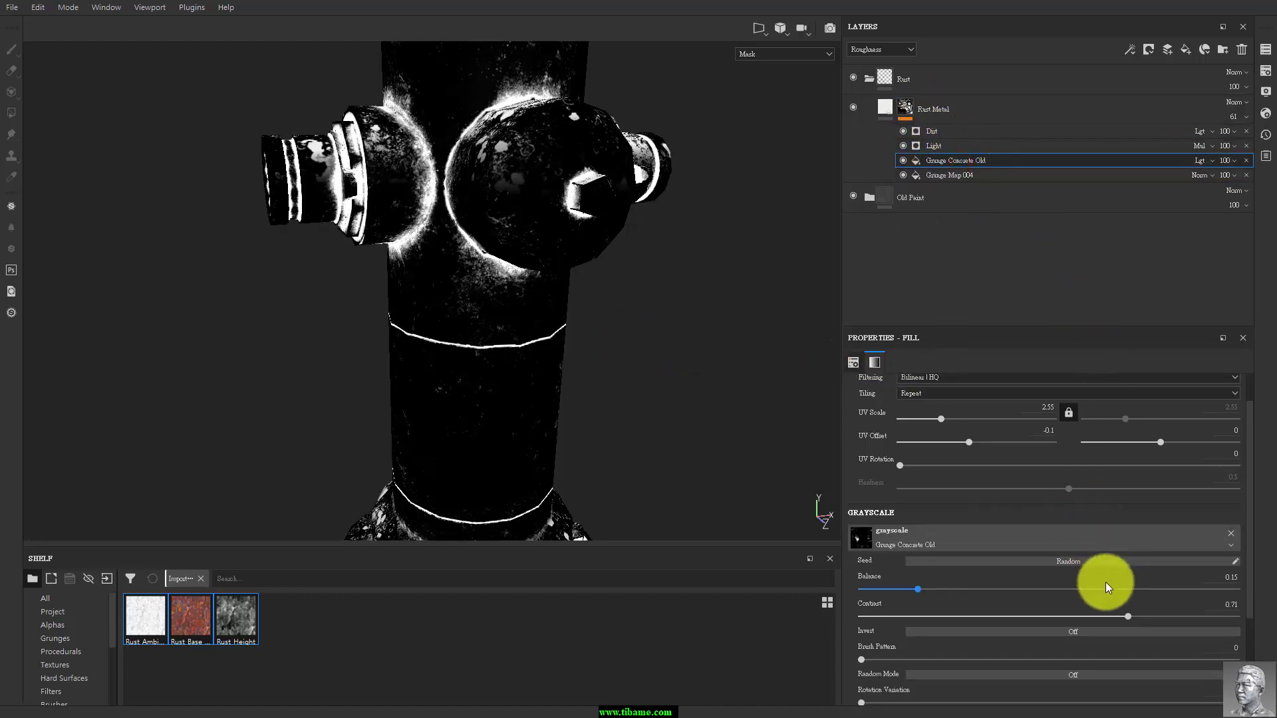
drag(918, 589, 913, 579)
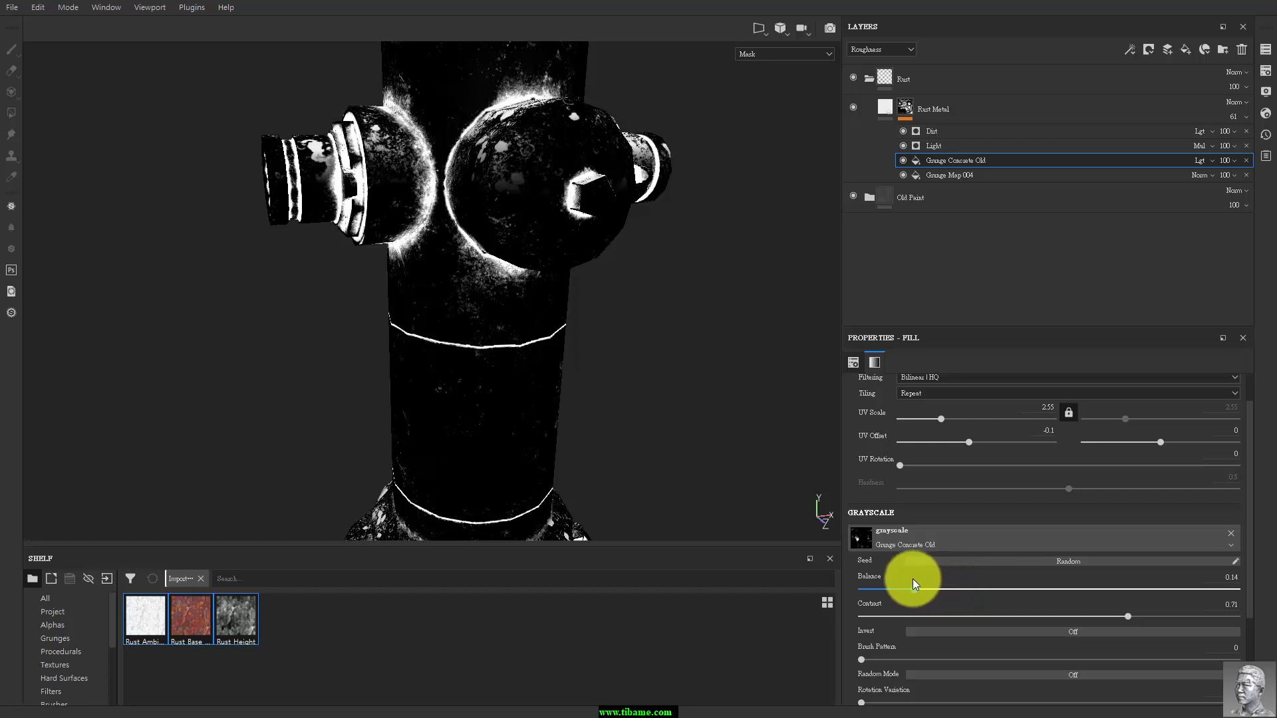
click(950, 147)
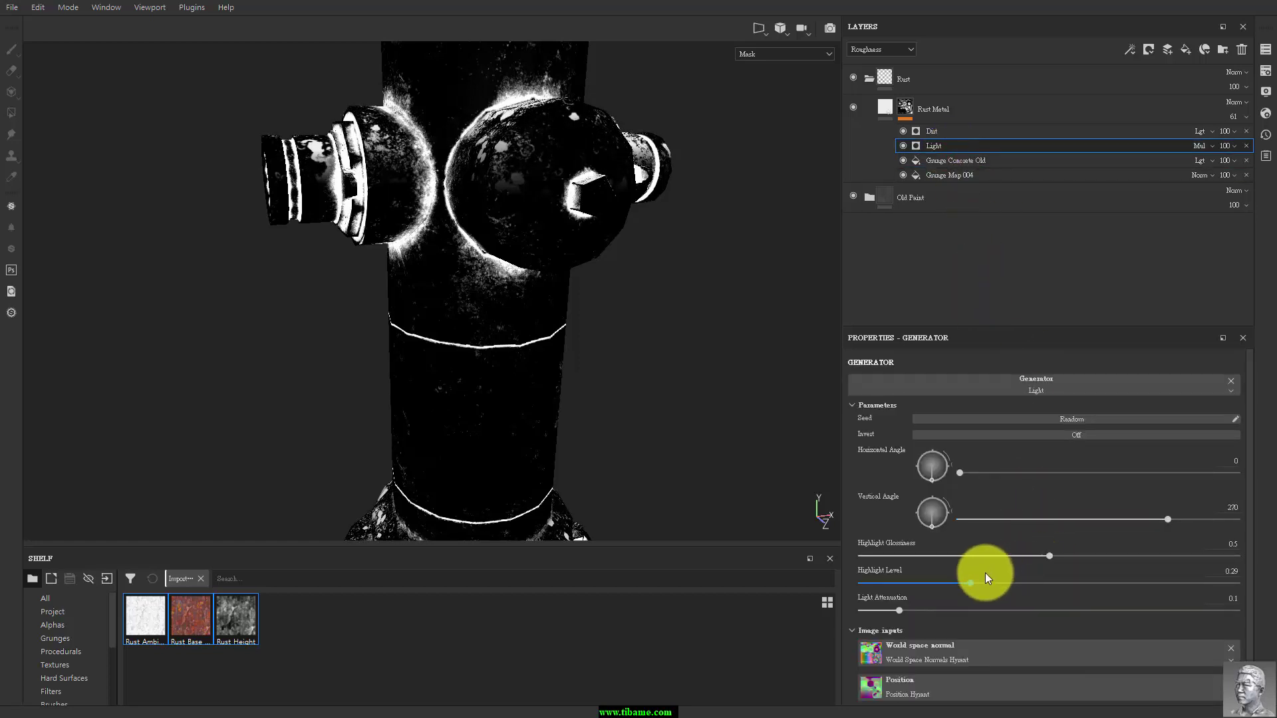
Step: Lower the Light generator's Highlight Level to 0.27 and preview the full material
drag(971, 581, 962, 581)
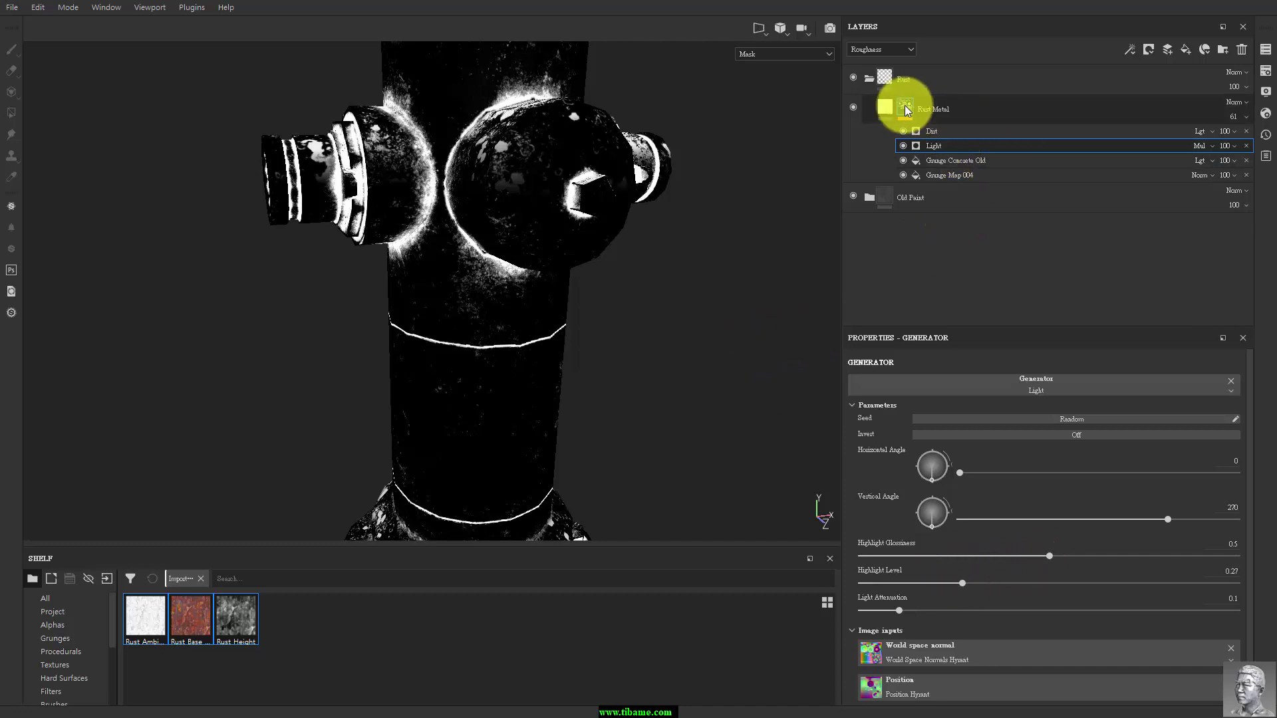
key(m)
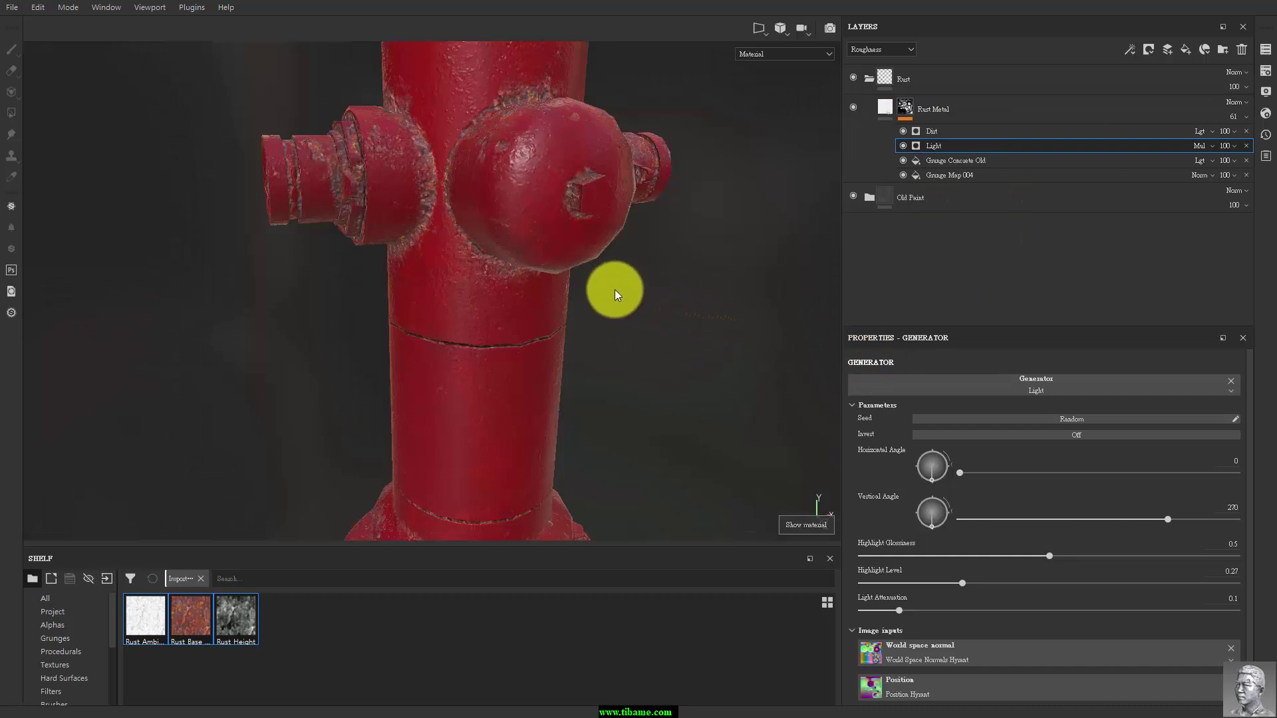
mouse_move(614, 289)
alt+mouse_down()
mouse_move(608, 316)
mouse_move(787, 313)
mouse_move(729, 344)
mouse_move(584, 156)
mouse_move(596, 313)
mouse_move(702, 334)
mouse_move(481, 171)
alt+mouse_up()
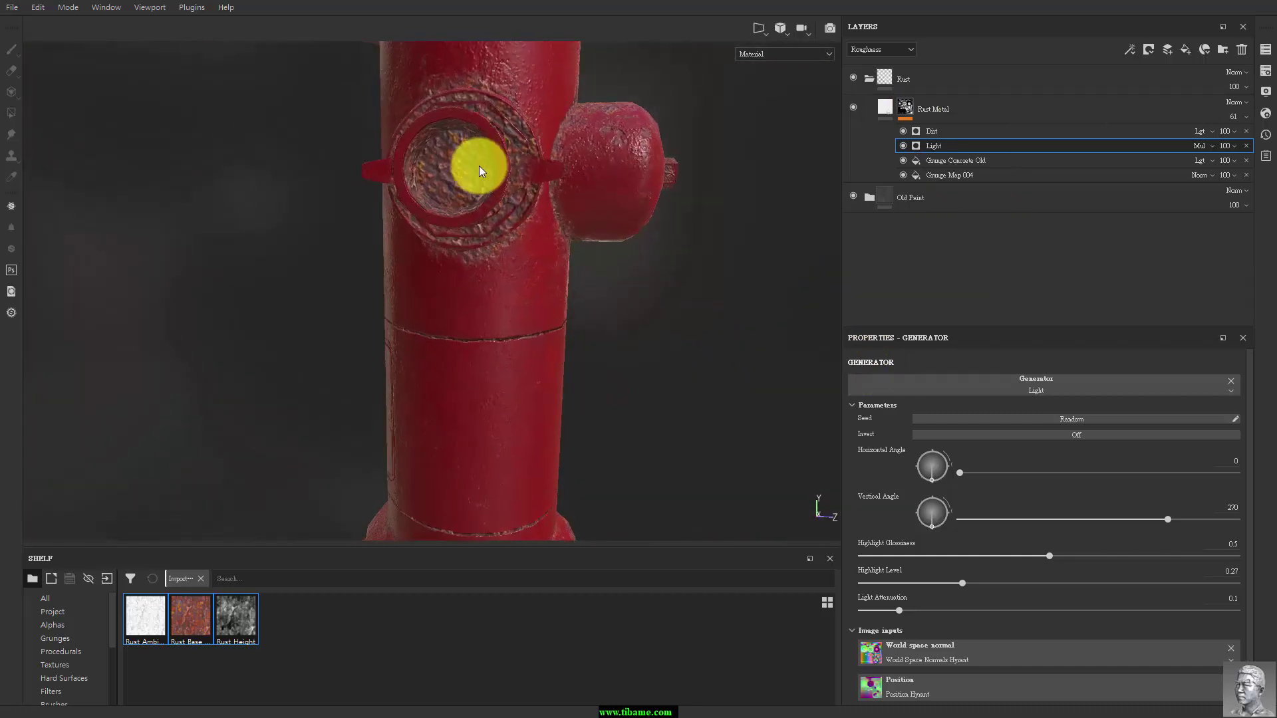
Step: Orbit around the hydrant to check rust on the outlets, base flange and side nozzle
mouse_move(590, 294)
alt+mouse_down()
mouse_move(542, 348)
mouse_move(426, 184)
alt+mouse_up()
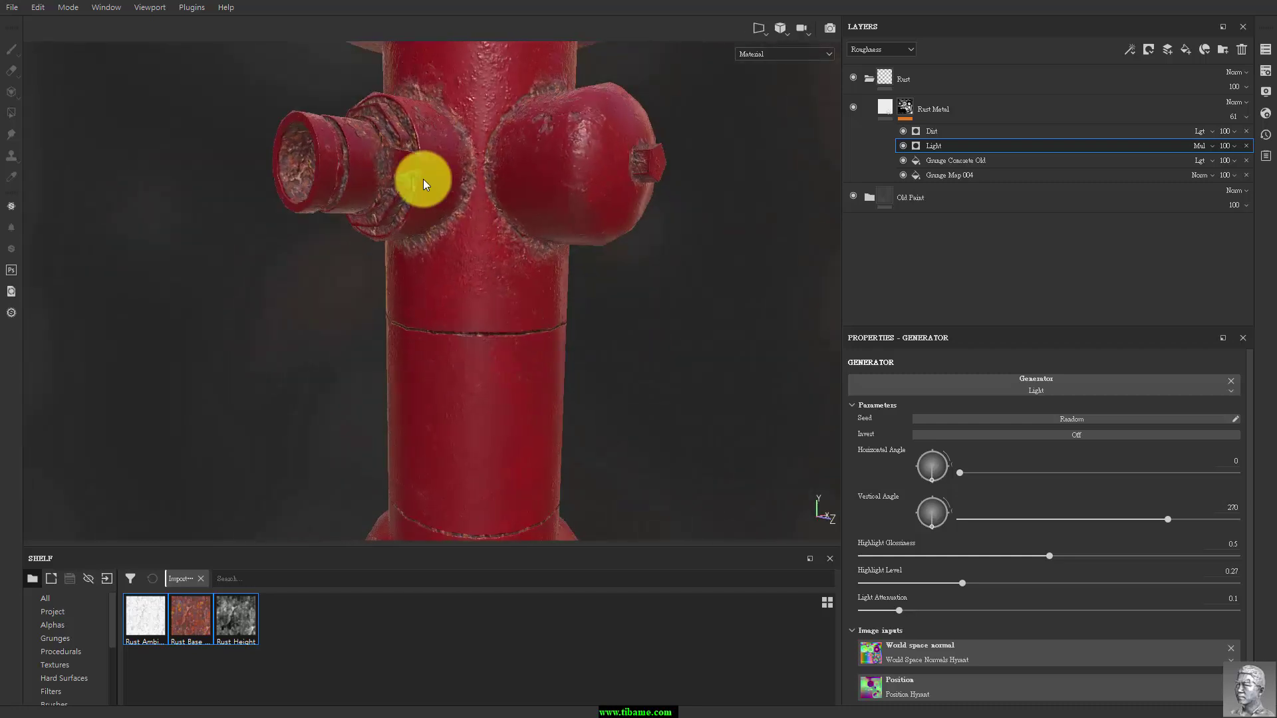
mouse_move(388, 136)
alt+middle_down()
mouse_move(584, 337)
mouse_move(528, 295)
mouse_move(528, 165)
alt+middle_up()
mouse_move(625, 280)
alt+mouse_down()
mouse_move(607, 370)
mouse_move(884, 330)
alt+mouse_up()
mouse_move(696, 288)
alt+mouse_down()
mouse_move(556, 248)
mouse_move(450, 356)
mouse_move(619, 220)
mouse_move(605, 177)
mouse_move(759, 281)
alt+mouse_up()
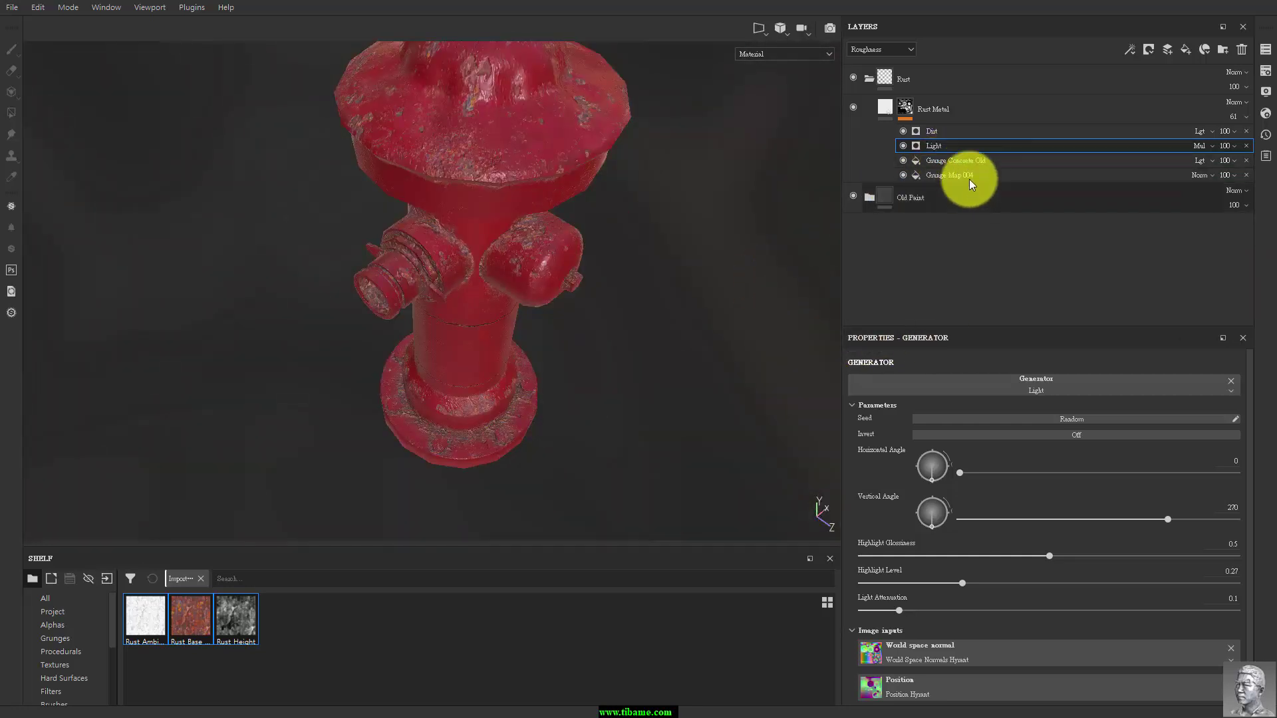
click(975, 125)
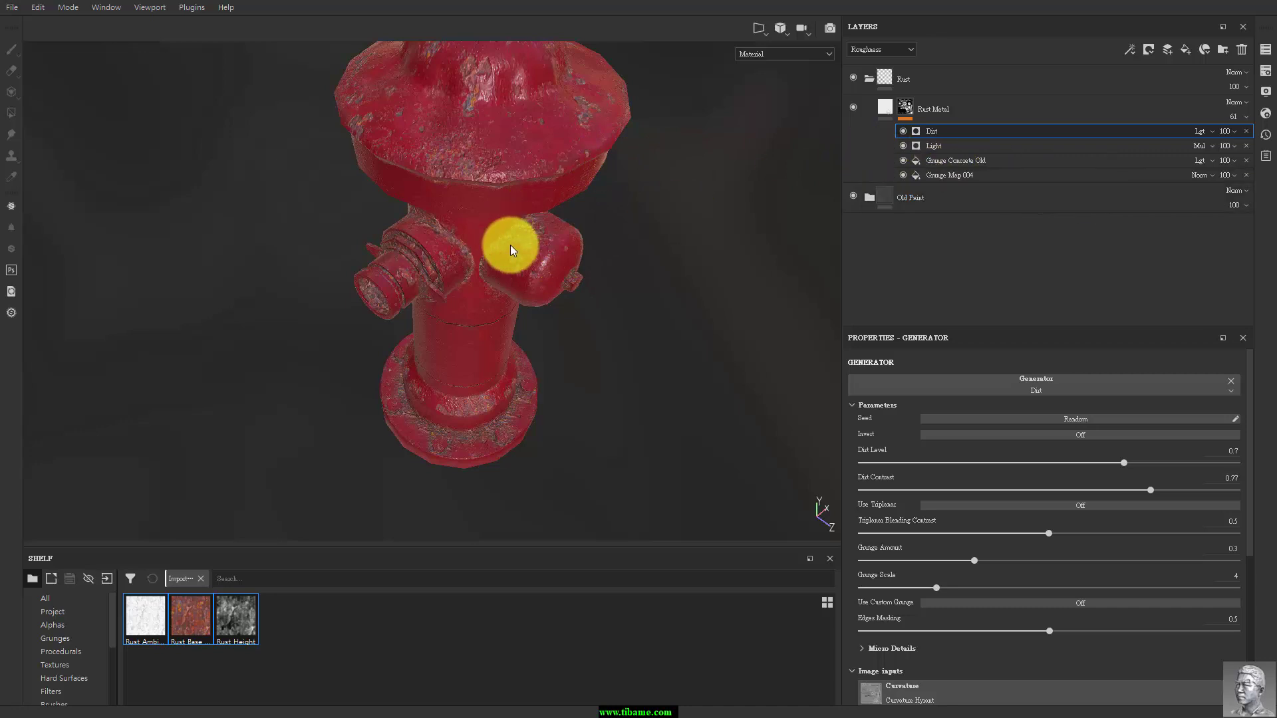
Step: Add an empty generator atop the Rust Metal mask and make it a Mask Editor
click(1135, 52)
click(1146, 67)
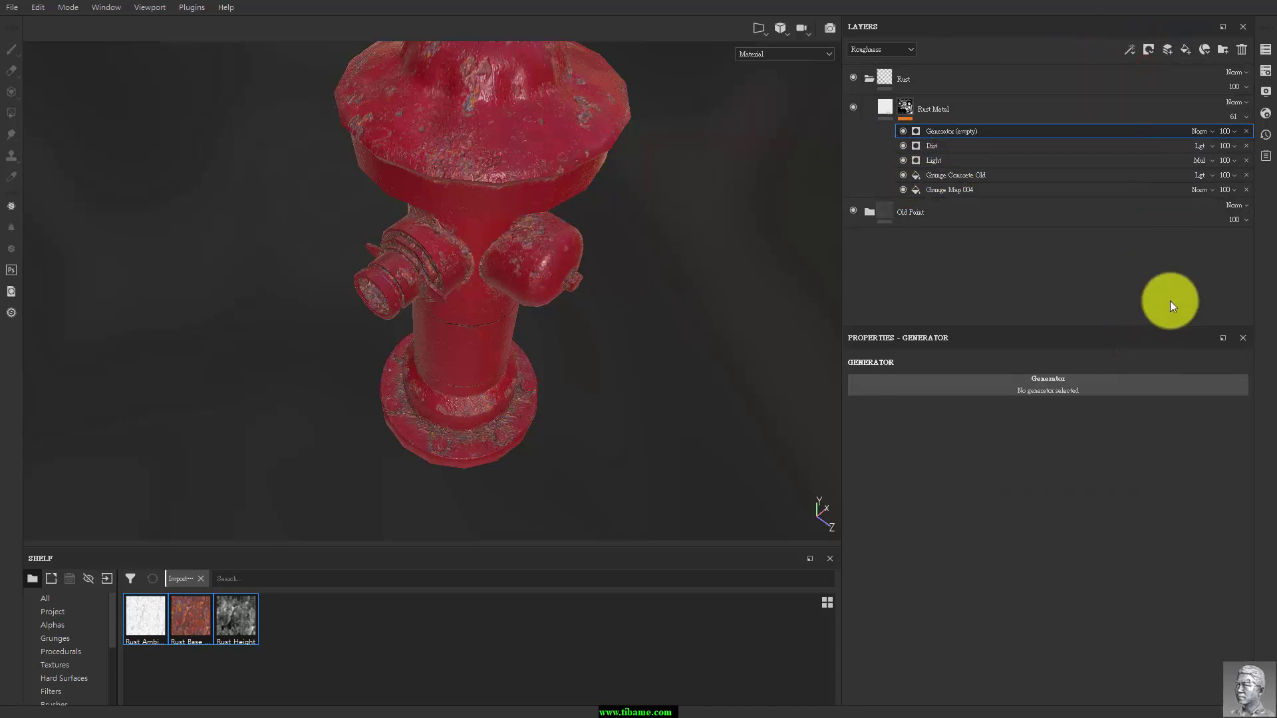
click(1081, 382)
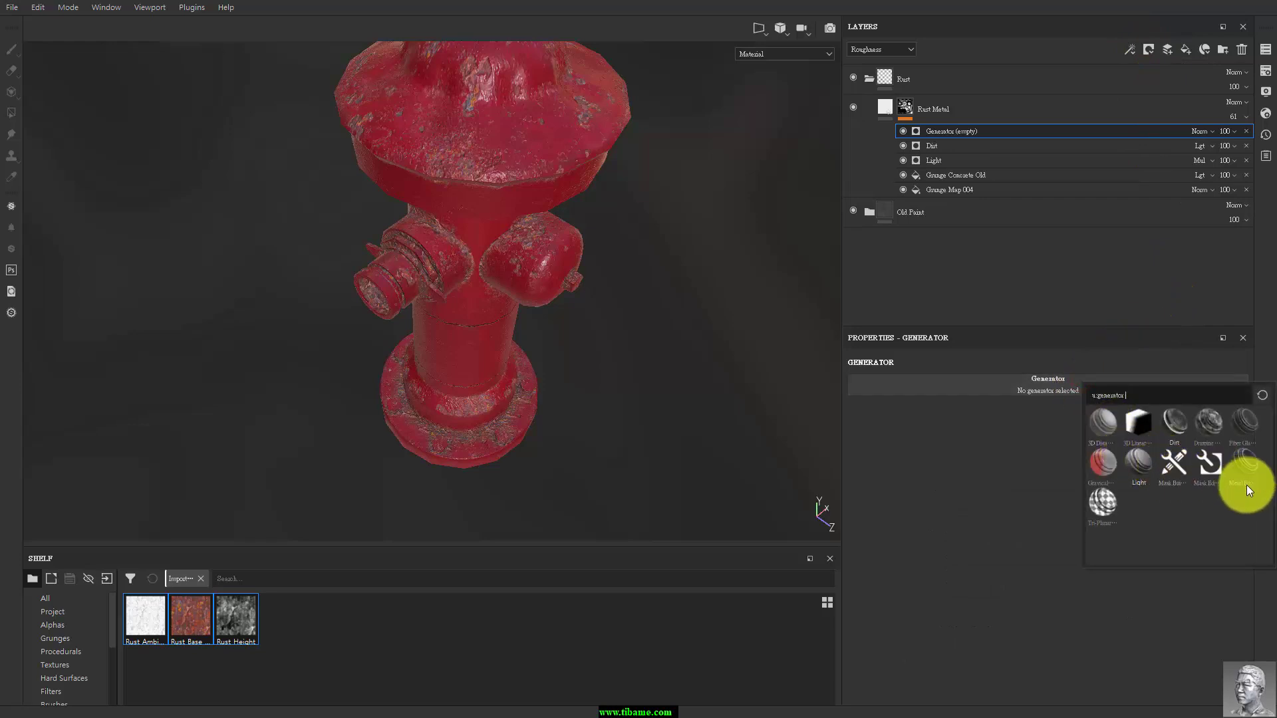
click(1215, 472)
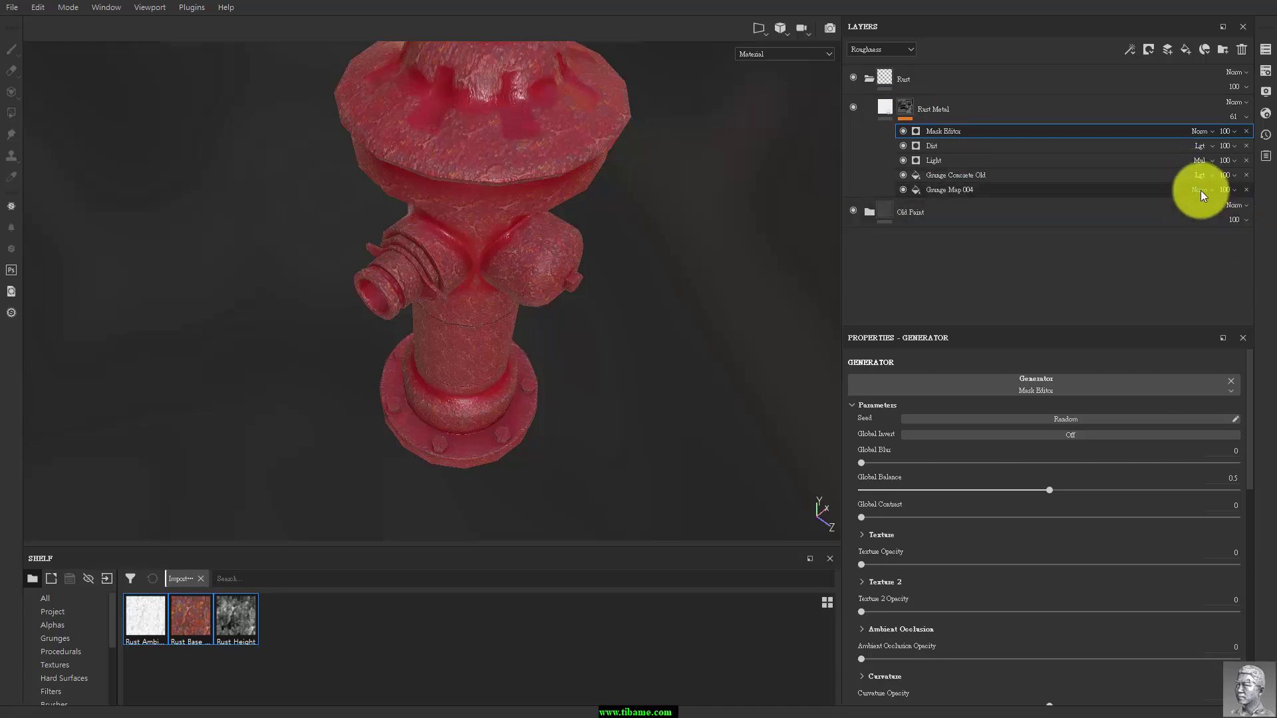
Step: Blend the Mask Editor with Lighten, with Global Balance 0.42 and Global Contrast 0.52
click(1213, 130)
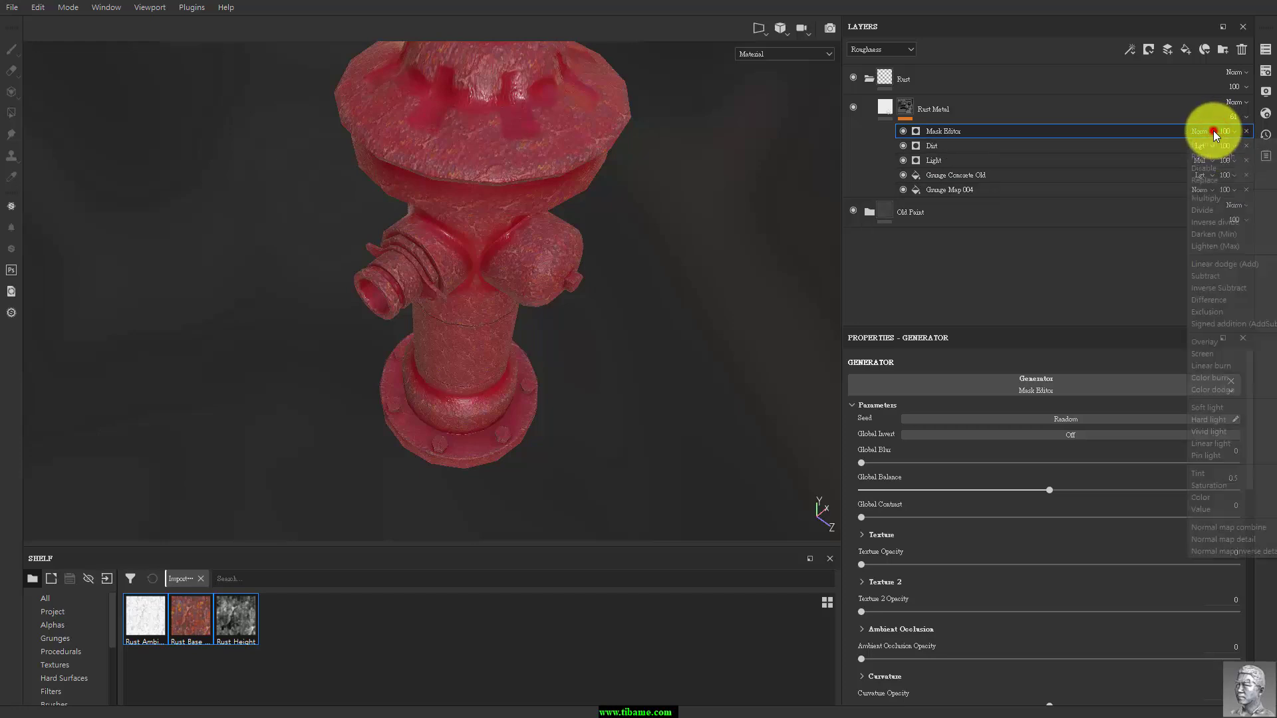
click(1217, 246)
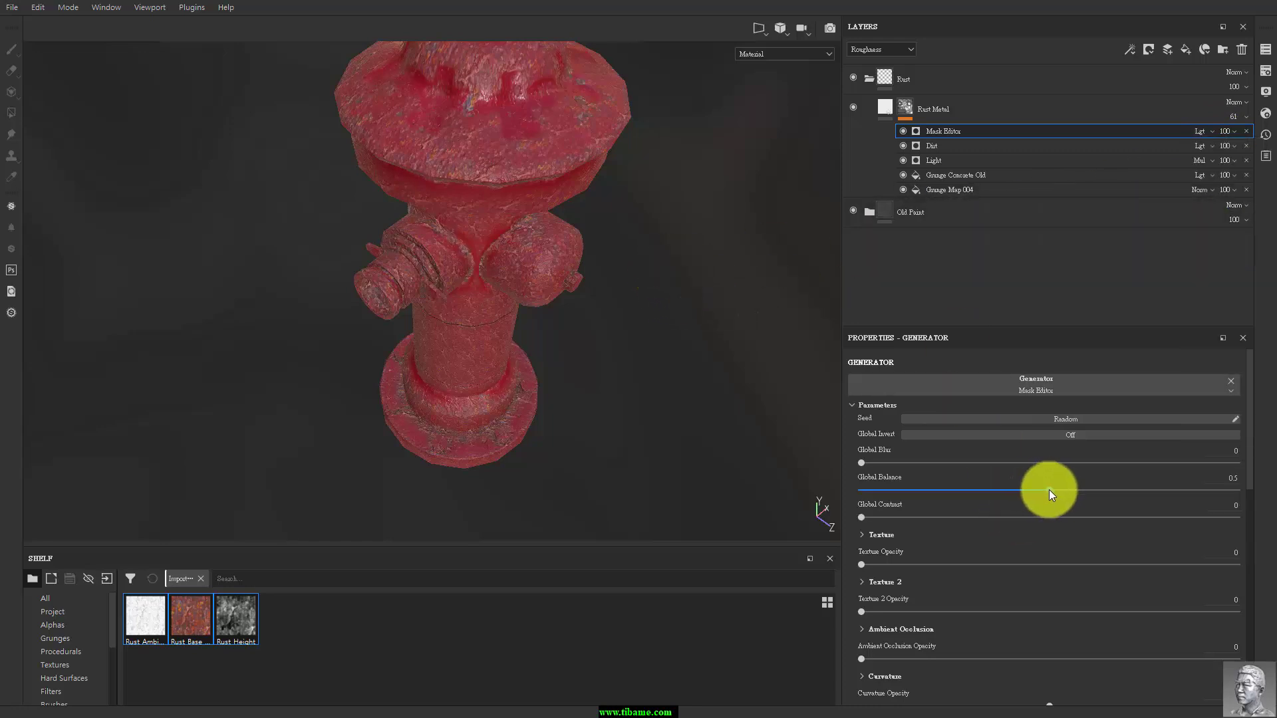
mouse_move(1050, 490)
mouse_down()
mouse_move(1098, 494)
mouse_move(1065, 492)
mouse_up()
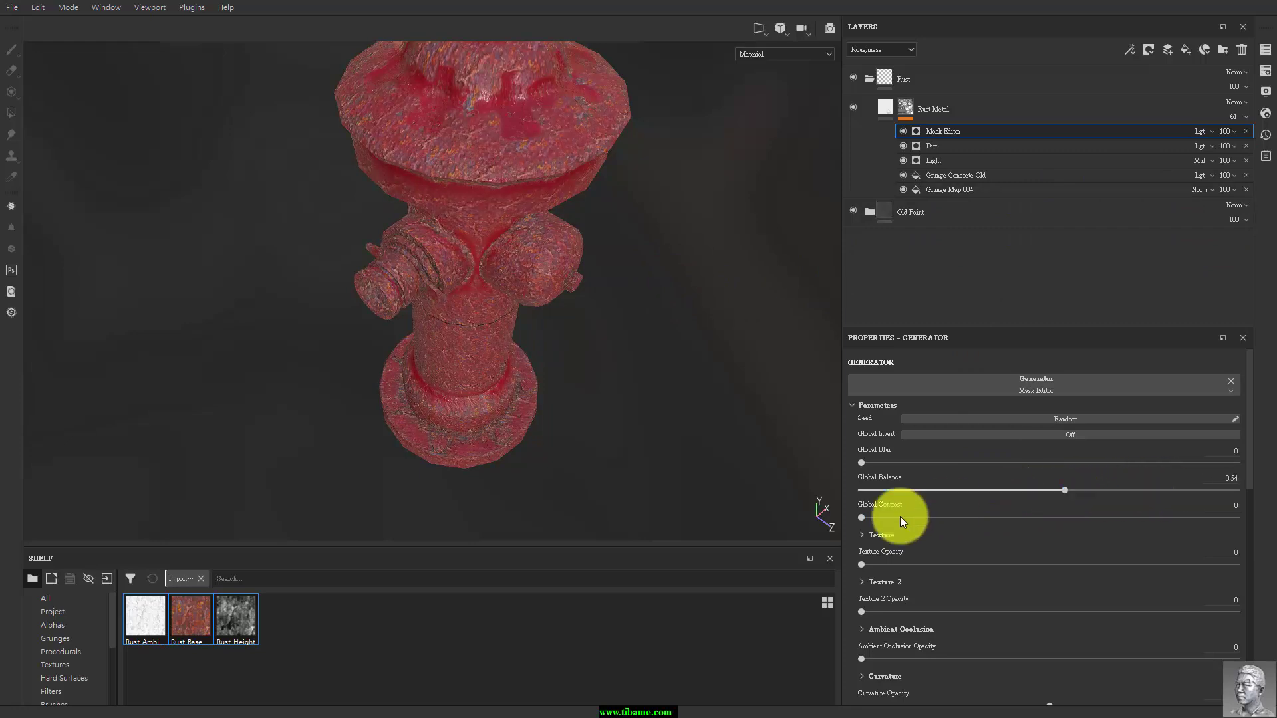
click(860, 517)
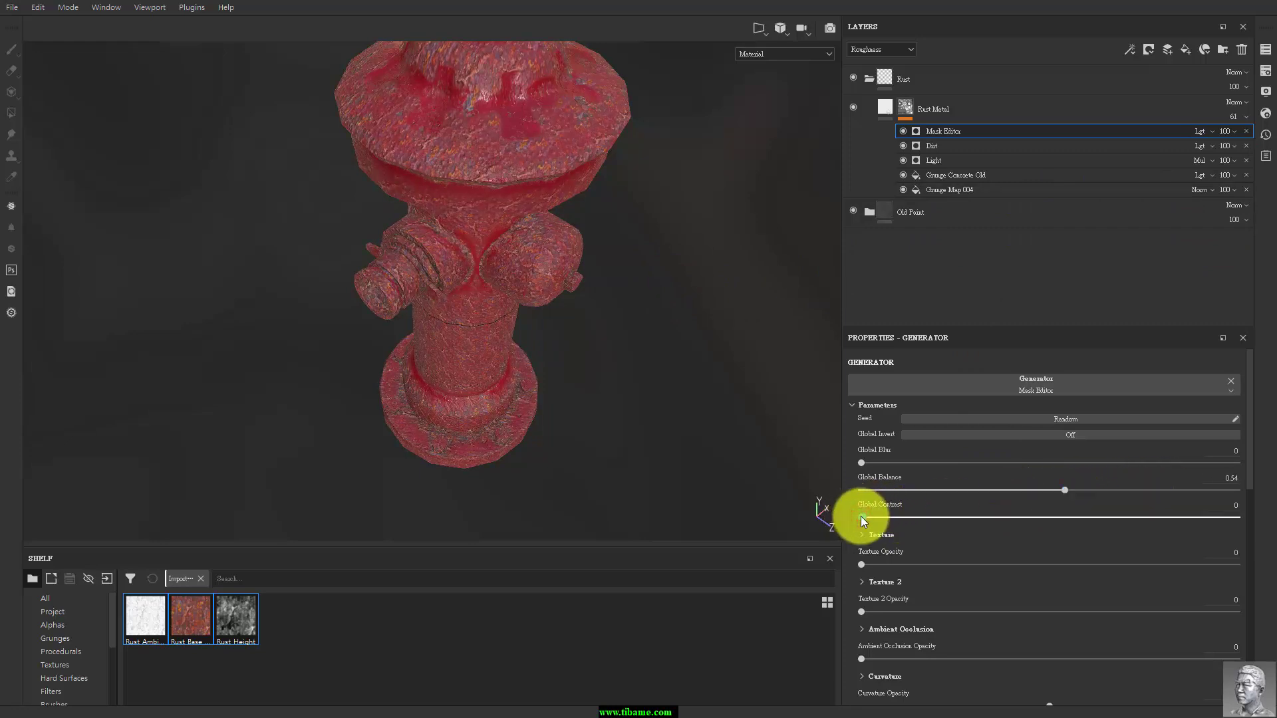
drag(861, 516, 1083, 518)
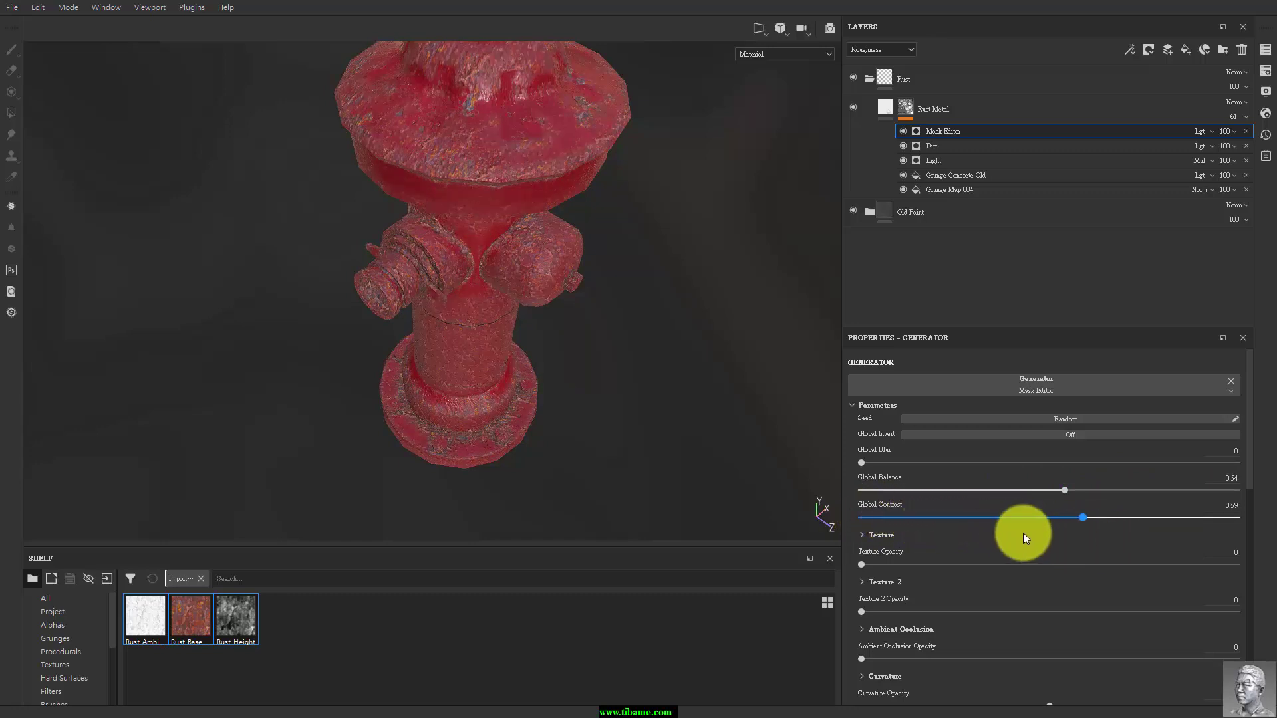
mouse_move(921, 518)
mouse_down()
mouse_move(1052, 525)
mouse_move(931, 492)
mouse_up()
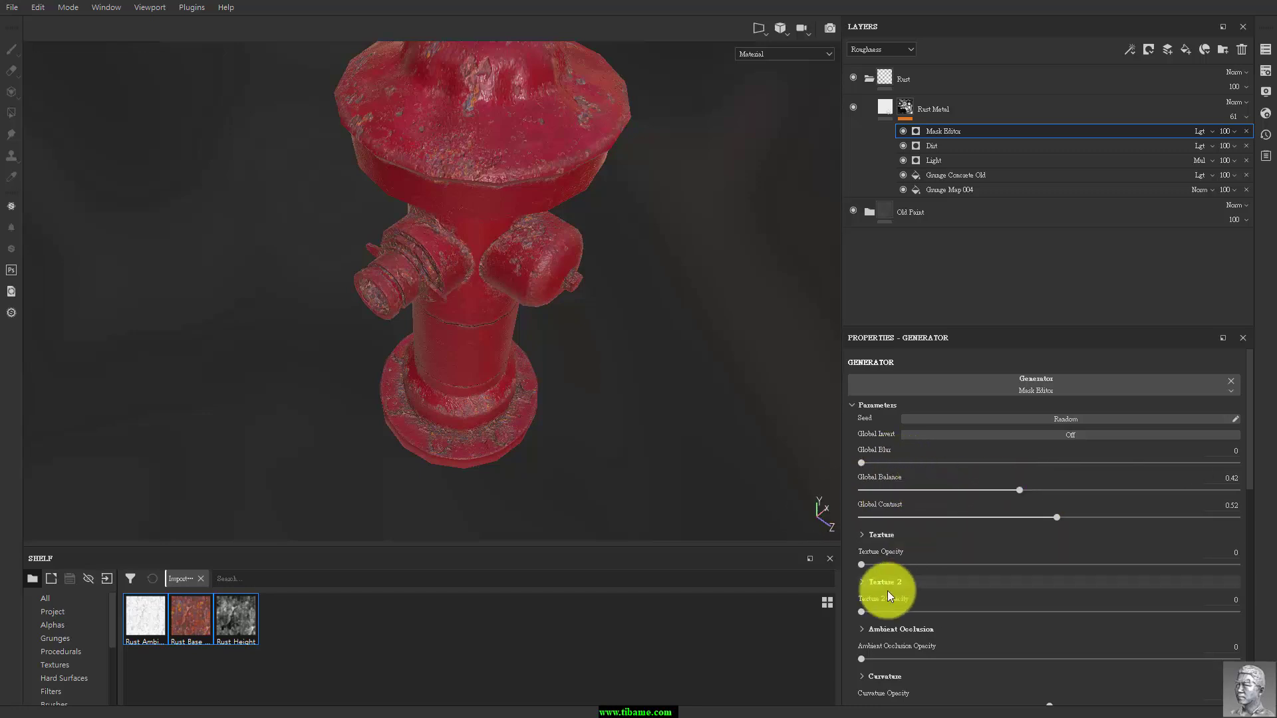
Step: Alt-click the Rust Metal mask to view it alone in black and white
drag(1253, 477, 1246, 548)
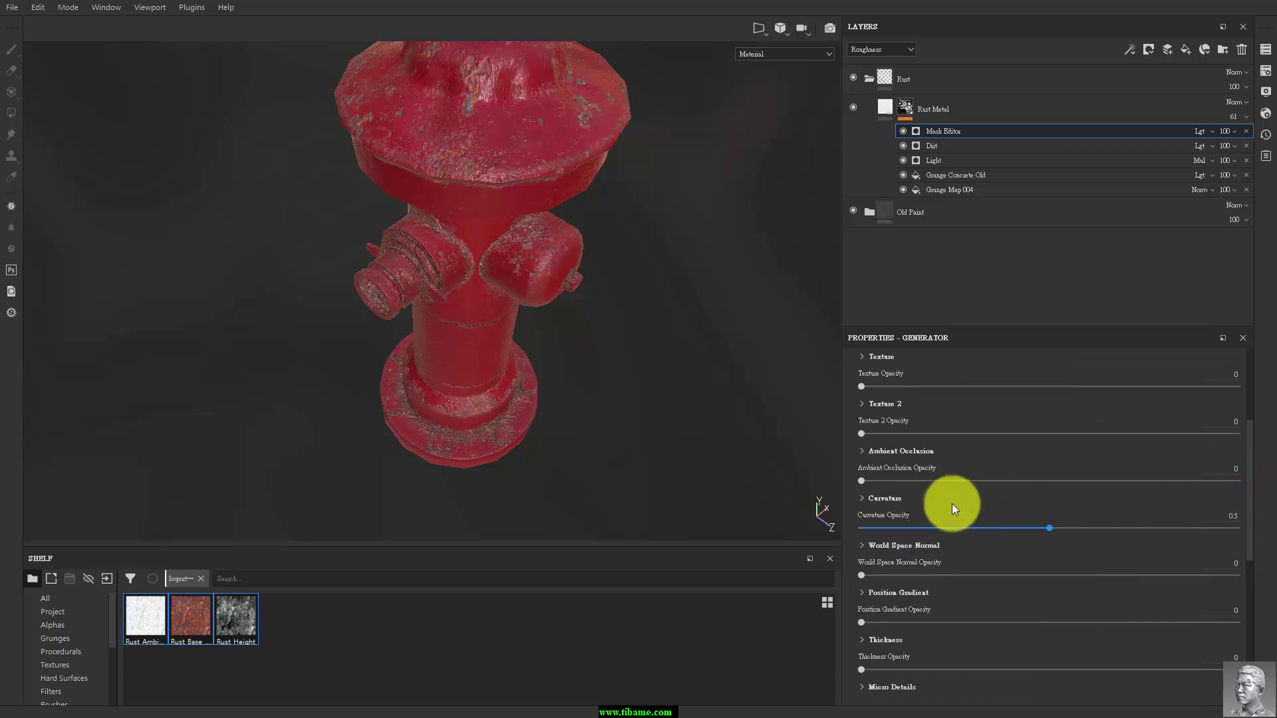
key(alt)
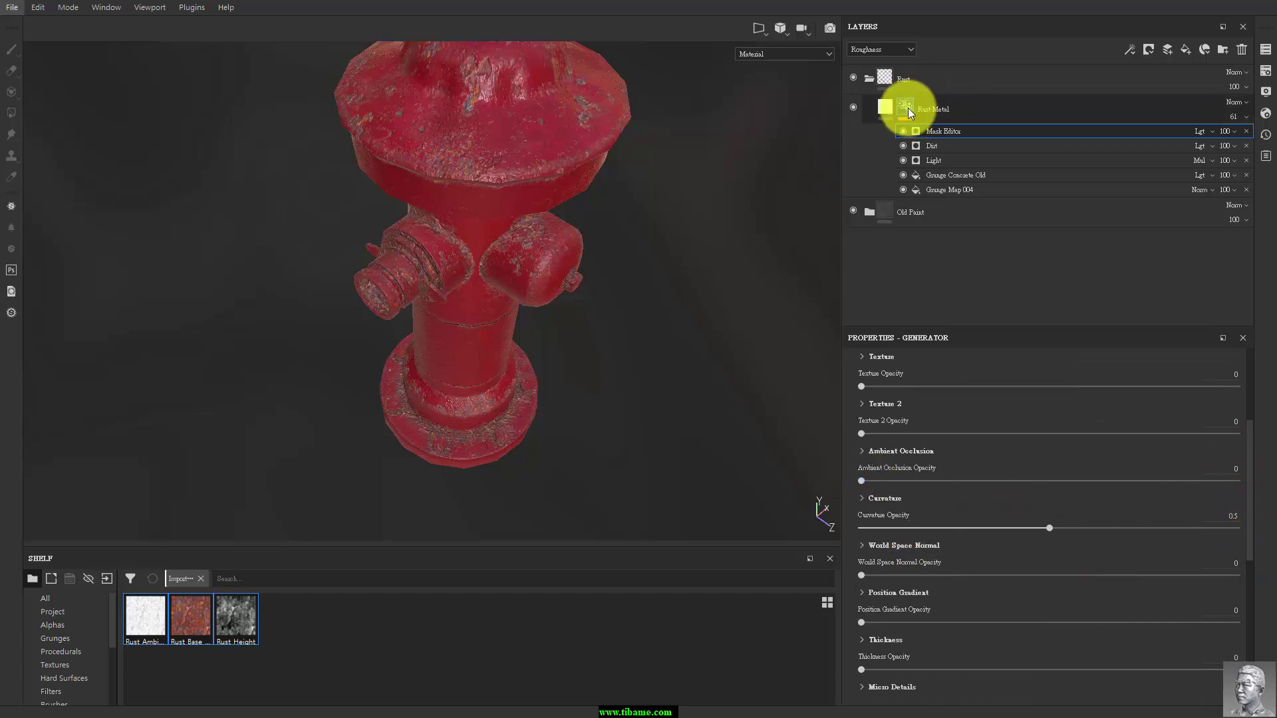
alt+click(908, 110)
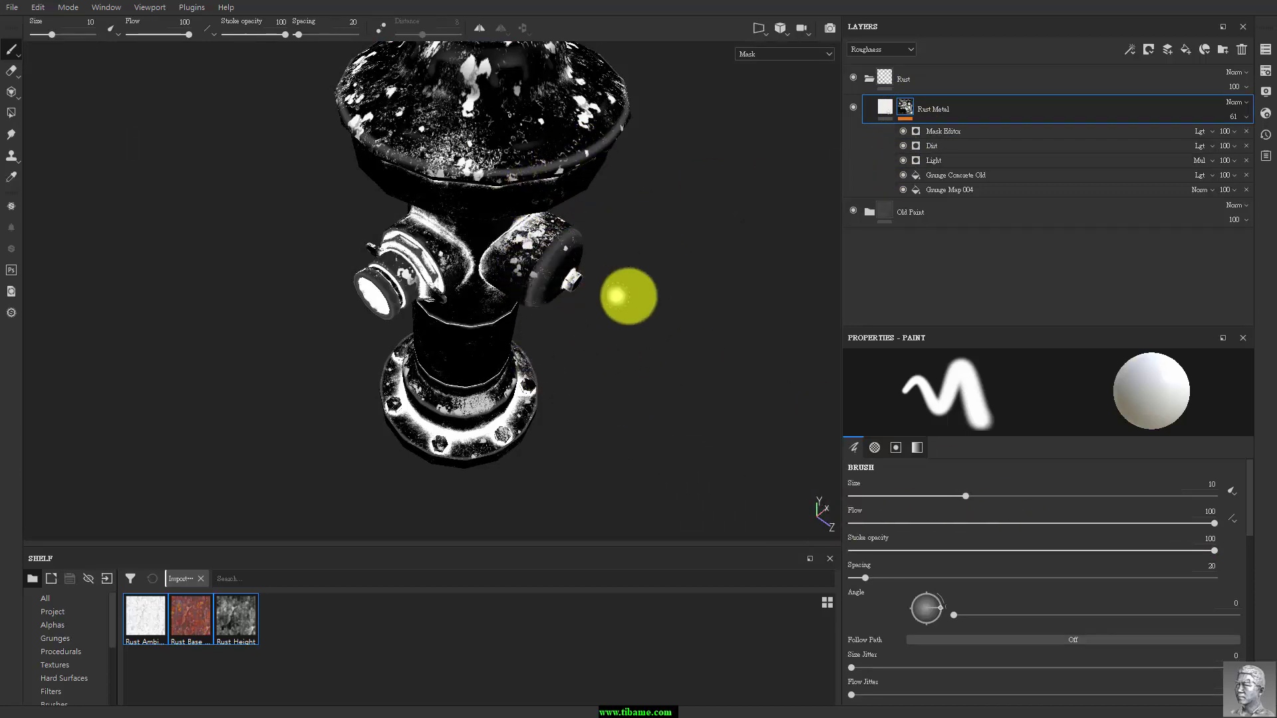
Step: Try the Mask Editor's Thickness and Position Gradient opacities, keeping Curvature Opacity 0.5
click(963, 131)
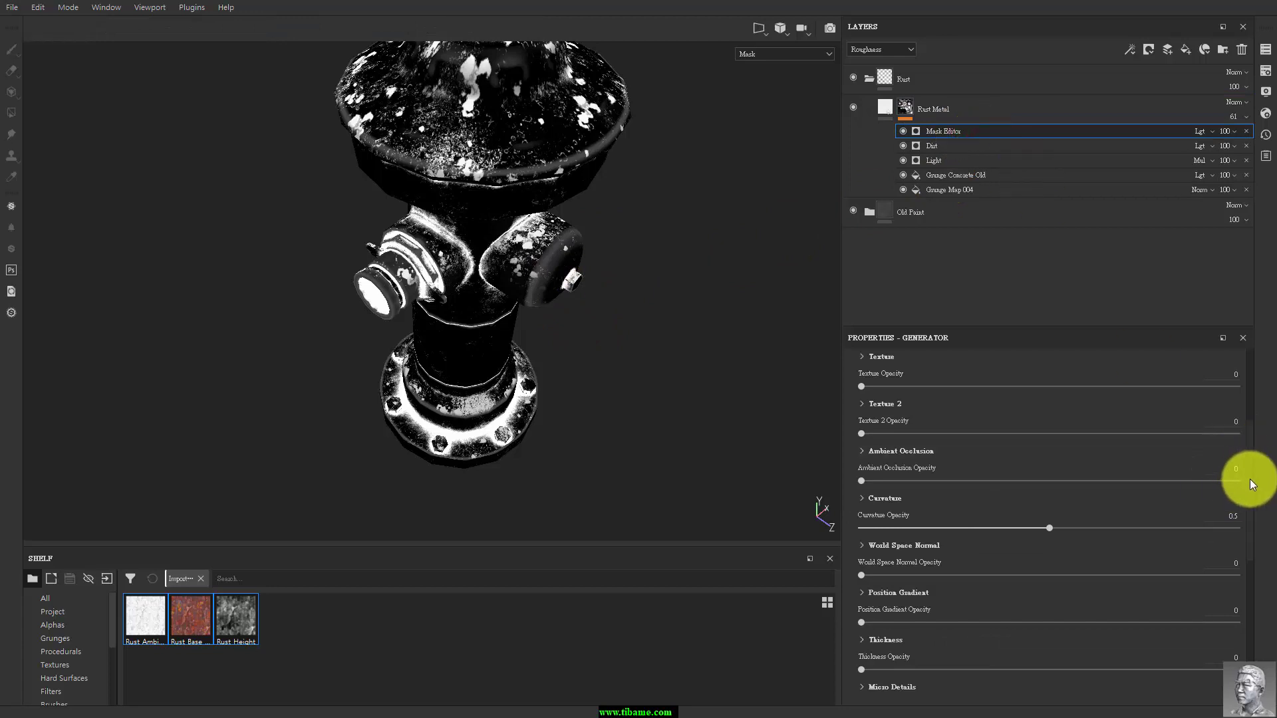
drag(1250, 479, 1264, 558)
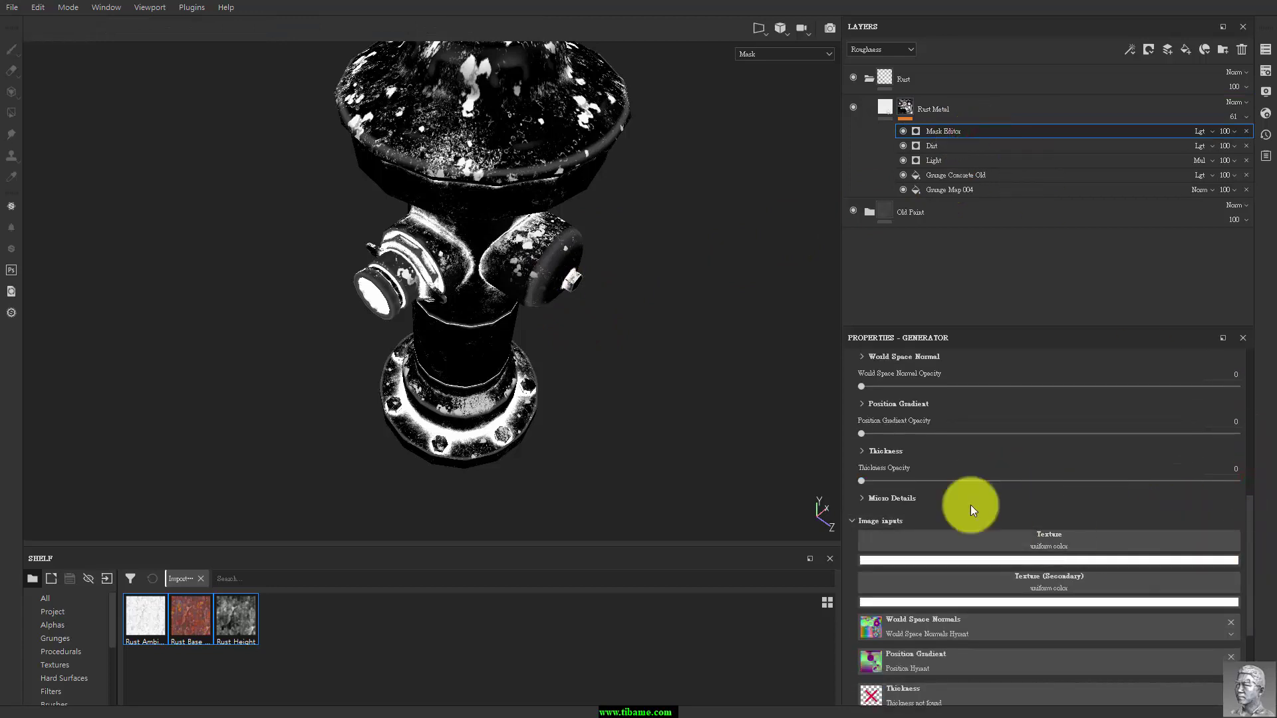
mouse_move(861, 483)
mouse_down()
mouse_move(908, 482)
mouse_move(843, 480)
mouse_up()
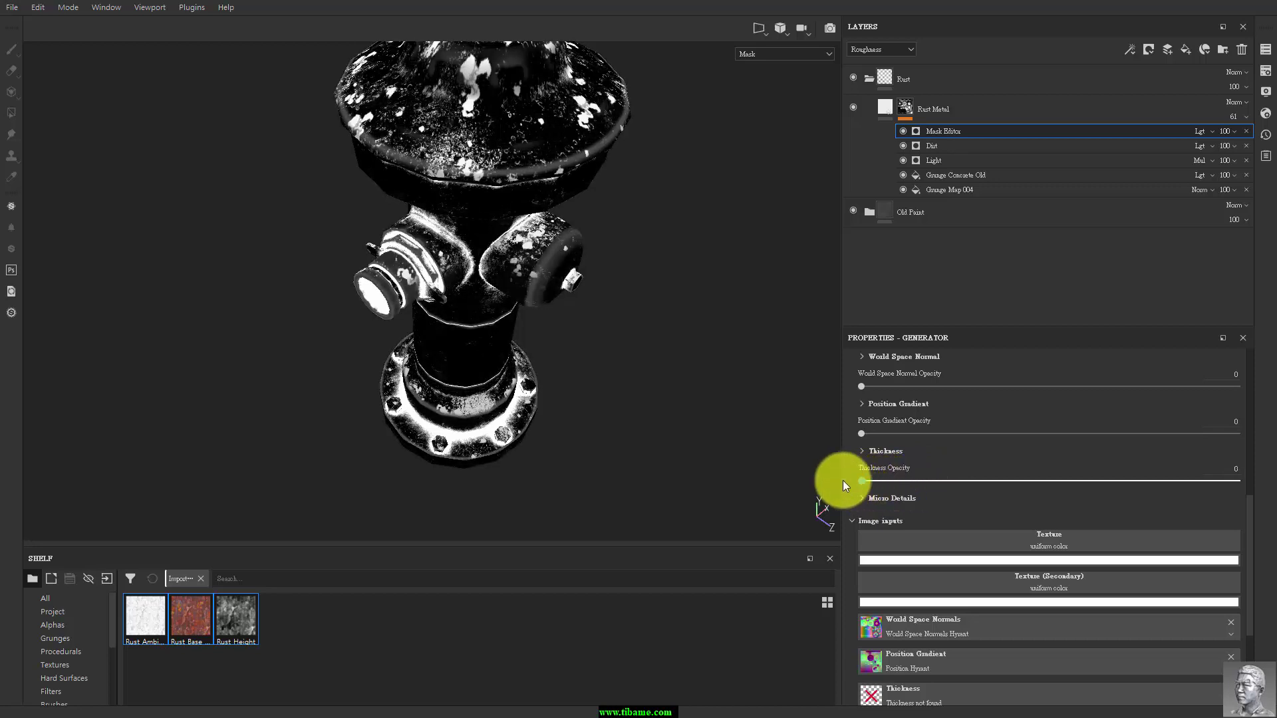
mouse_move(860, 435)
mouse_down()
mouse_move(929, 439)
mouse_move(861, 440)
mouse_up()
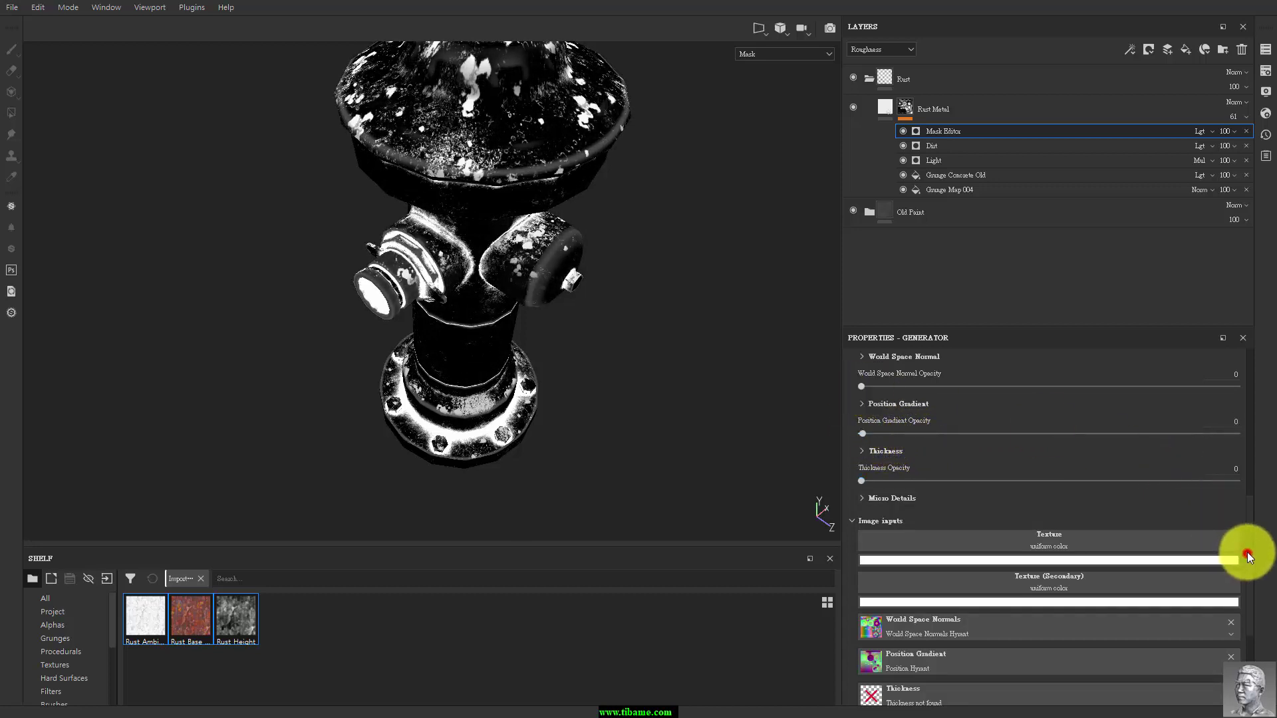
drag(1248, 552, 1252, 486)
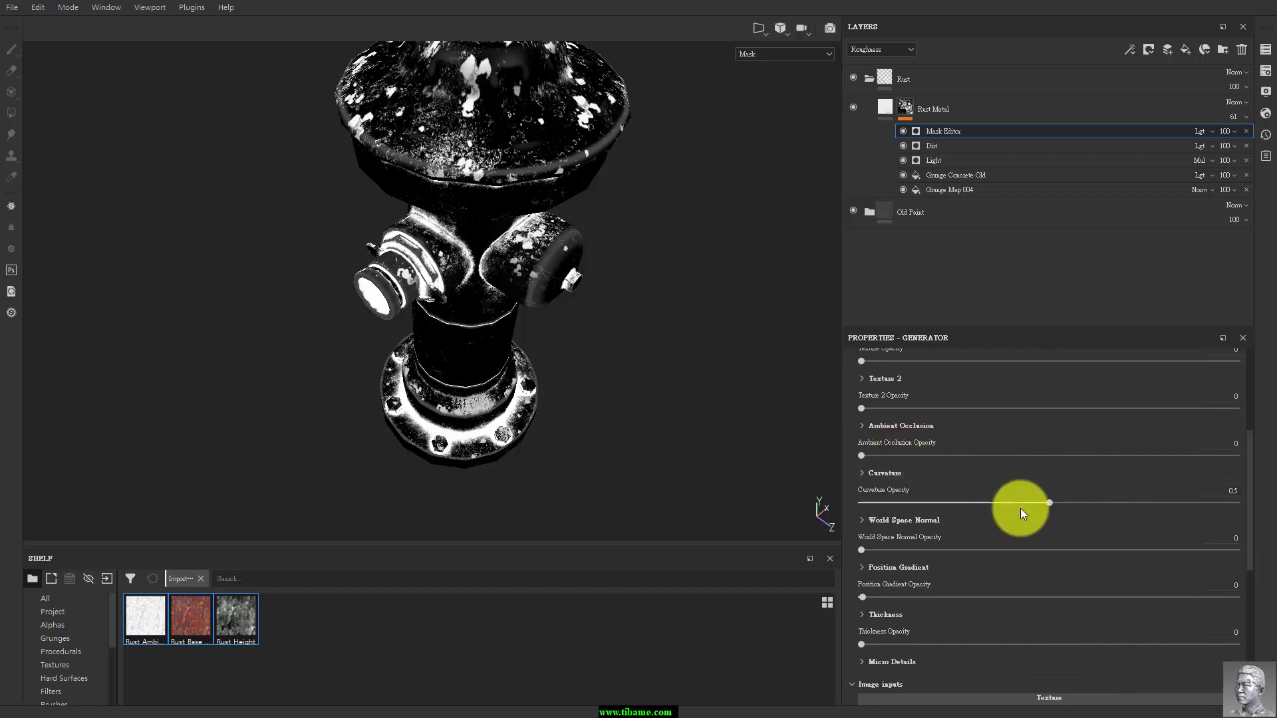
Step: Set the Mask Editor Curvature Opacity to 1 and Global Balance to 0.08
drag(1050, 502, 1237, 503)
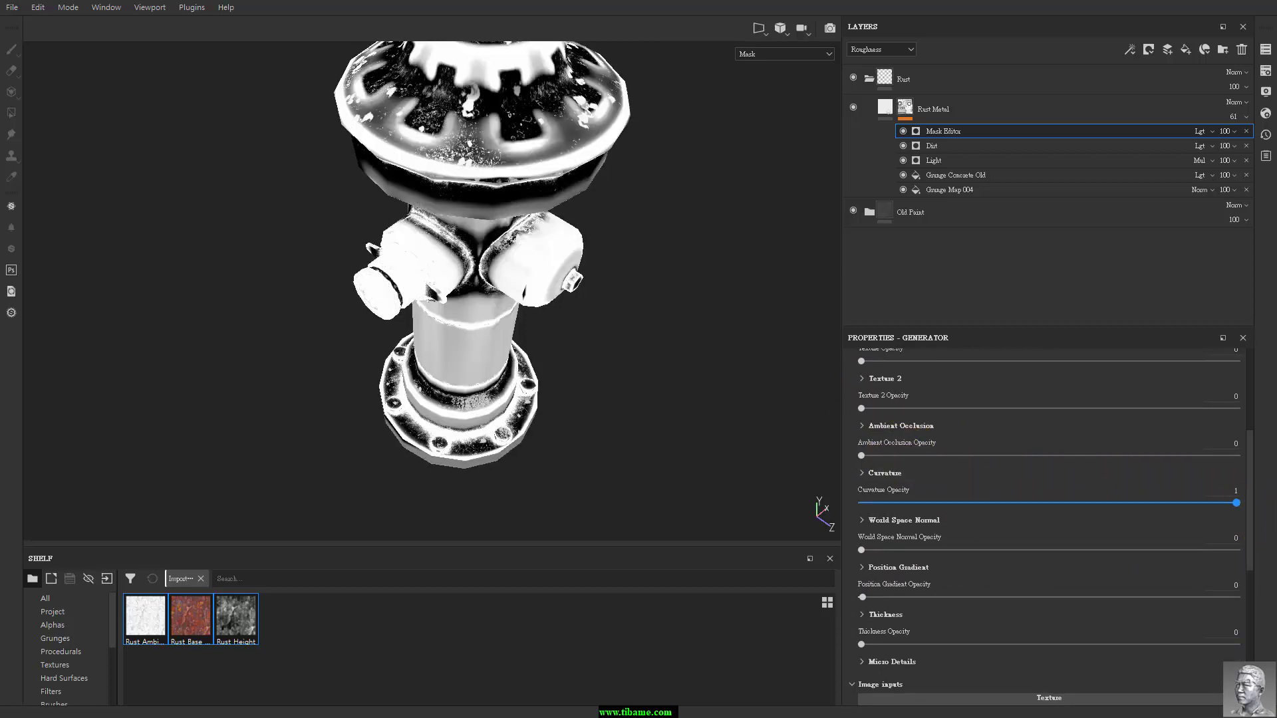
drag(1248, 505, 1211, 484)
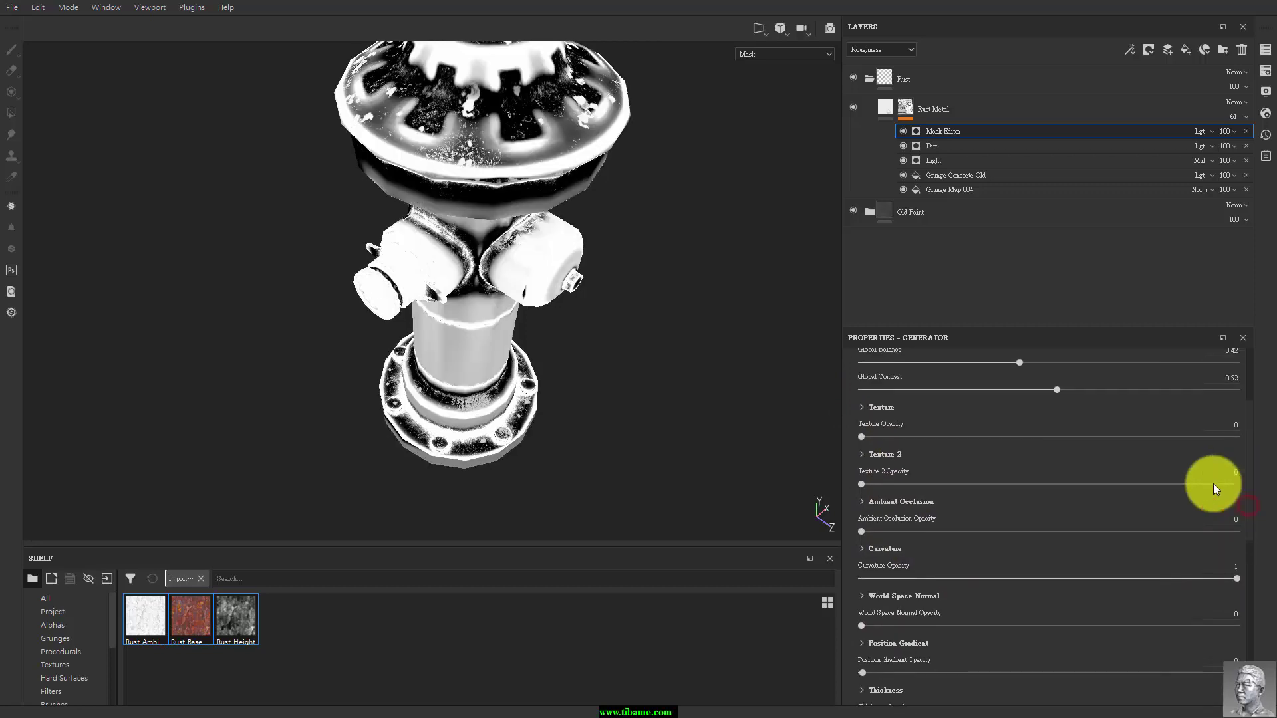
scroll(1062, 450, up, 1)
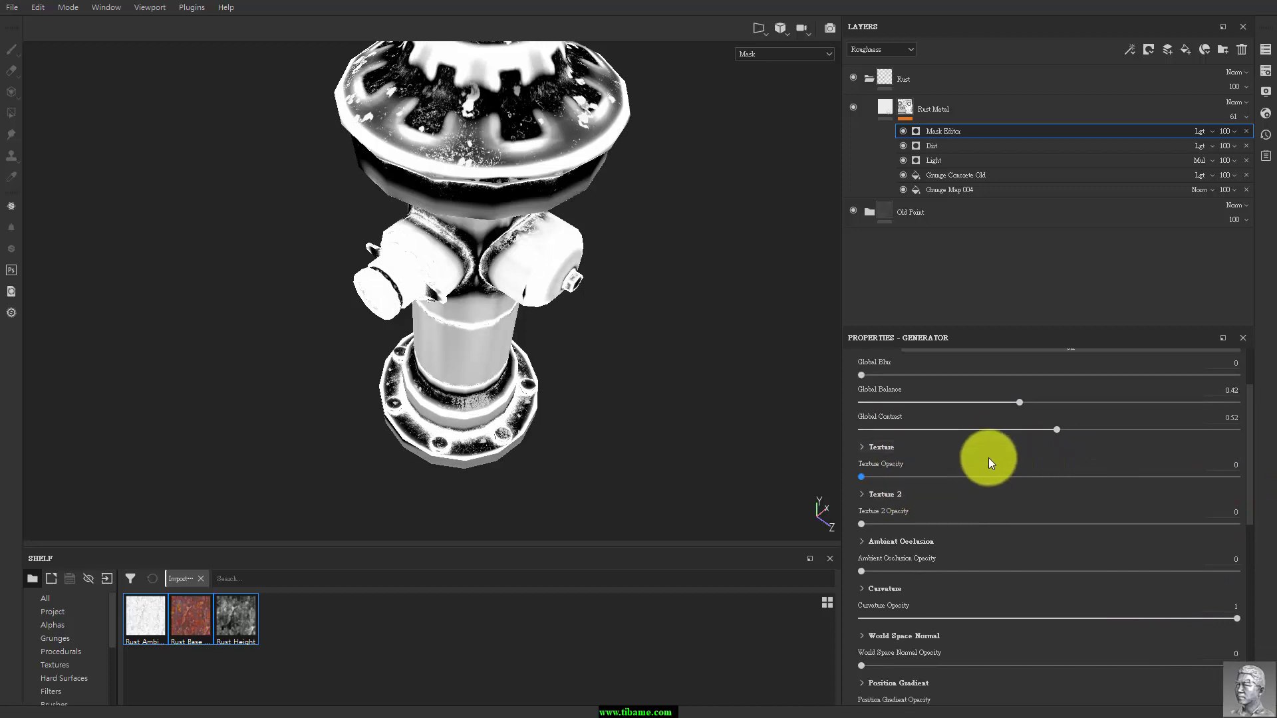
drag(1013, 403, 899, 402)
mouse_move(1057, 430)
mouse_down()
mouse_move(970, 427)
mouse_move(1057, 428)
mouse_move(994, 432)
mouse_up()
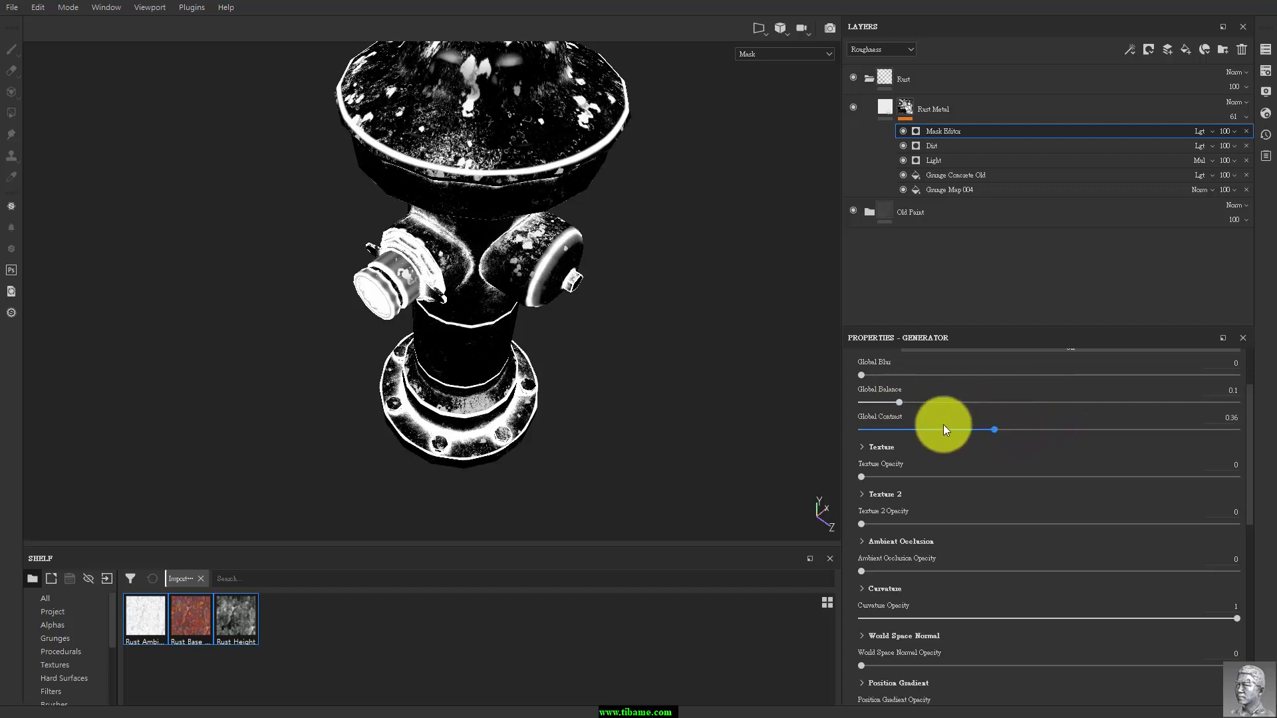
drag(895, 400, 890, 400)
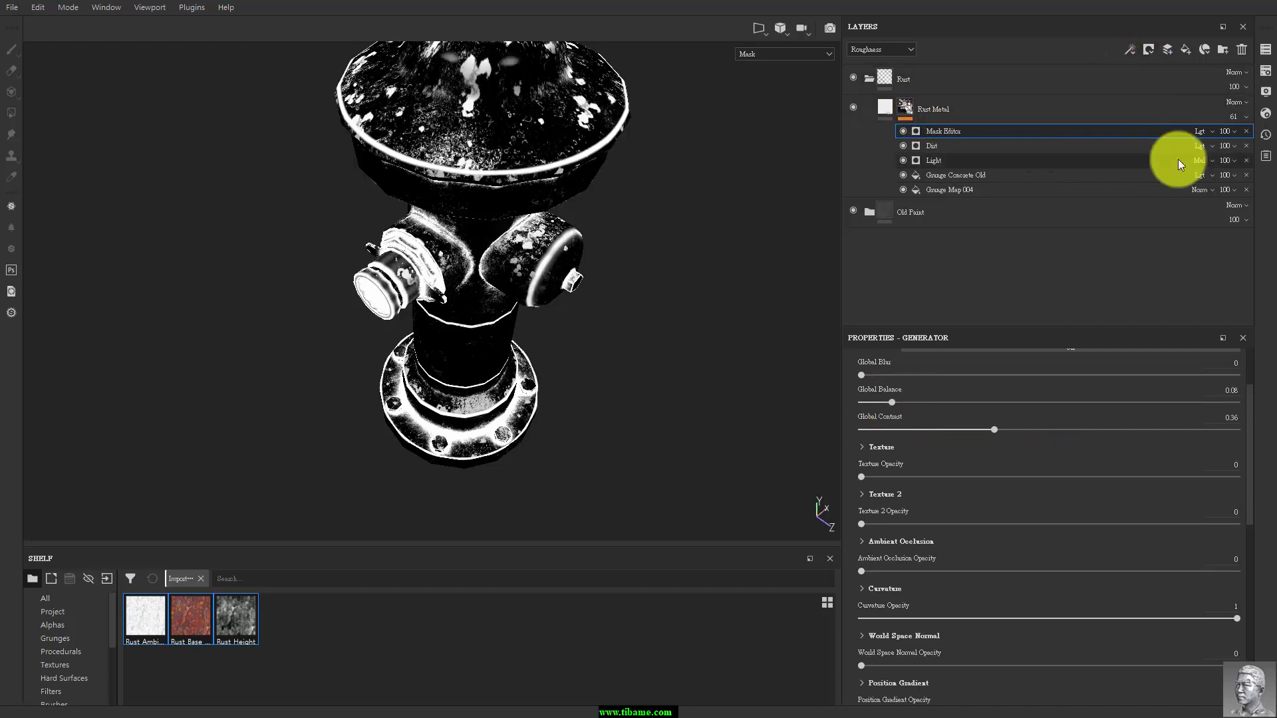
Step: Switch the viewport back to the red material view (M) and set Mask Editor Global Blur to 1.53
key(m)
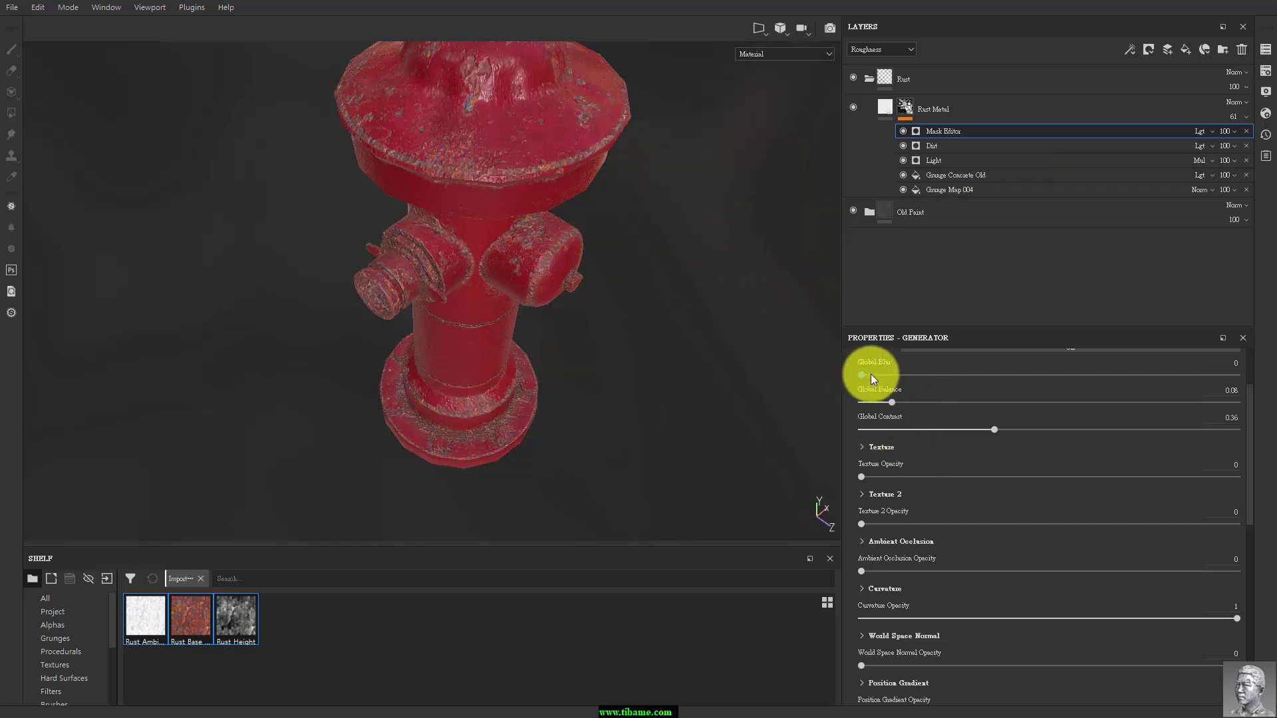
drag(871, 374, 888, 375)
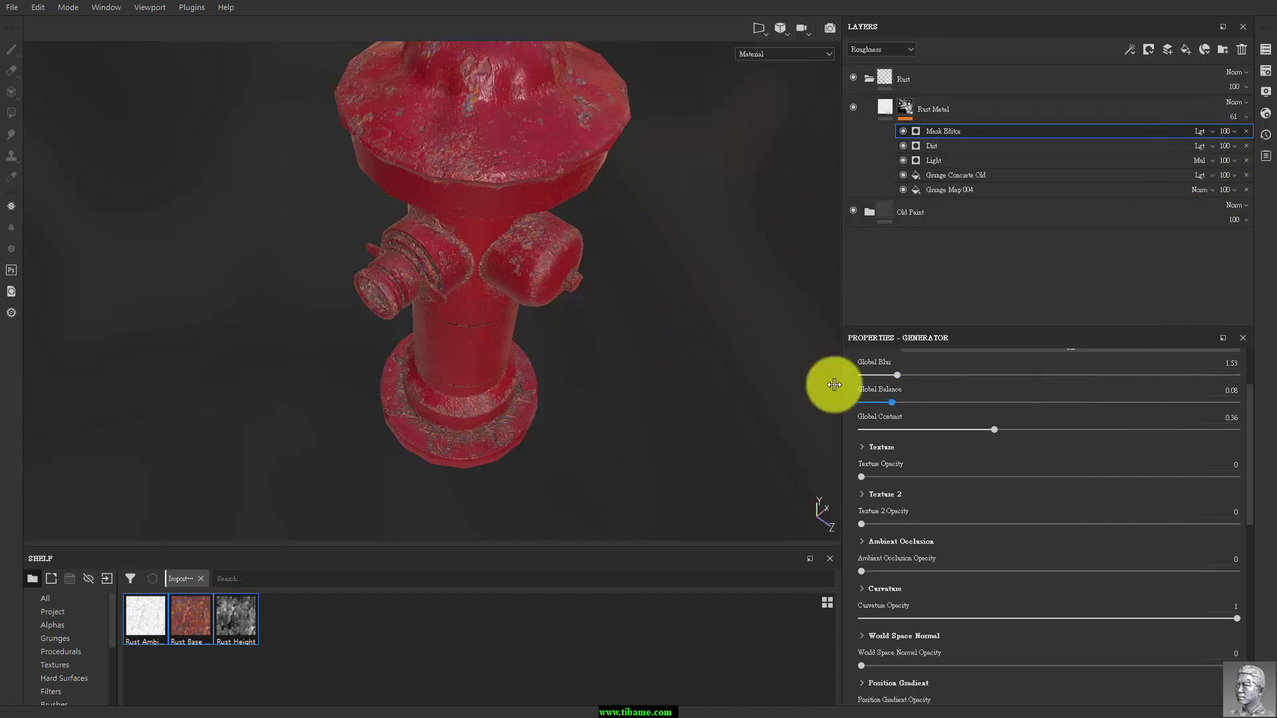
scroll(711, 383, up, 2)
scroll(717, 383, down, 1)
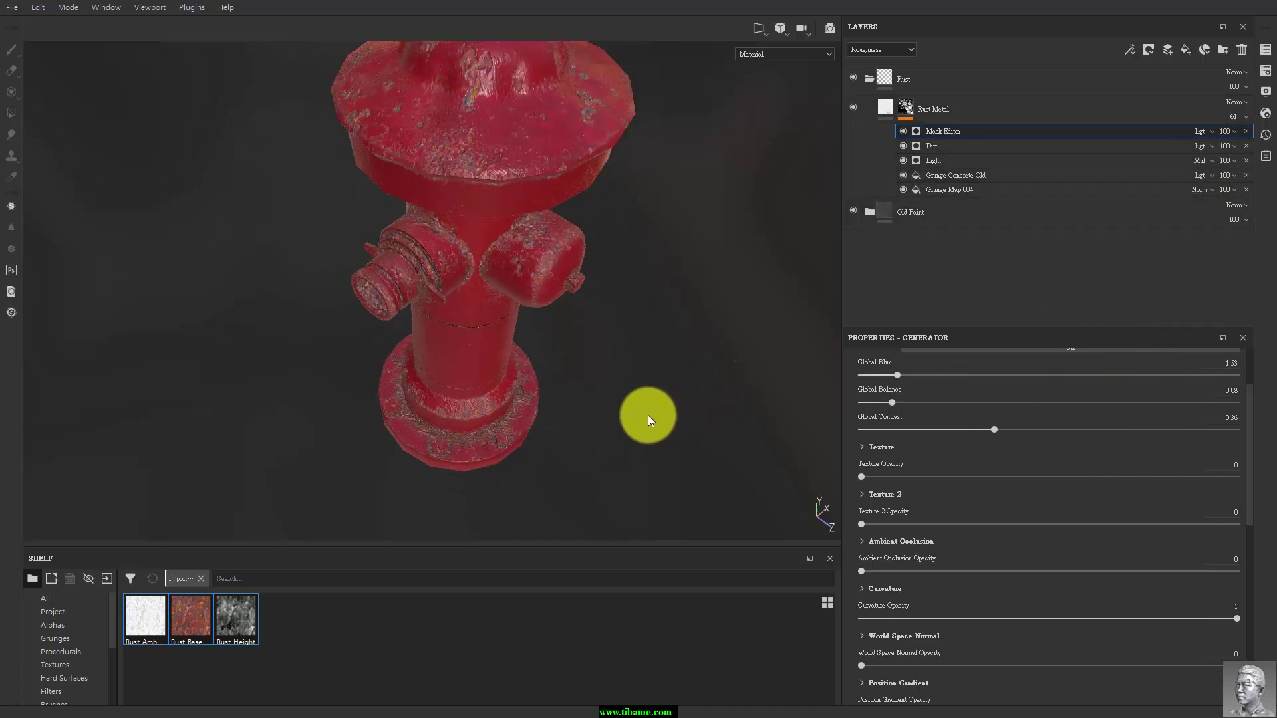
mouse_move(648, 415)
alt+mouse_down()
mouse_move(413, 320)
mouse_move(265, 356)
mouse_move(599, 366)
alt+mouse_up()
mouse_move(599, 365)
alt+right_down()
mouse_move(584, 360)
mouse_move(590, 277)
mouse_move(576, 329)
mouse_move(594, 394)
mouse_move(584, 384)
alt+right_up()
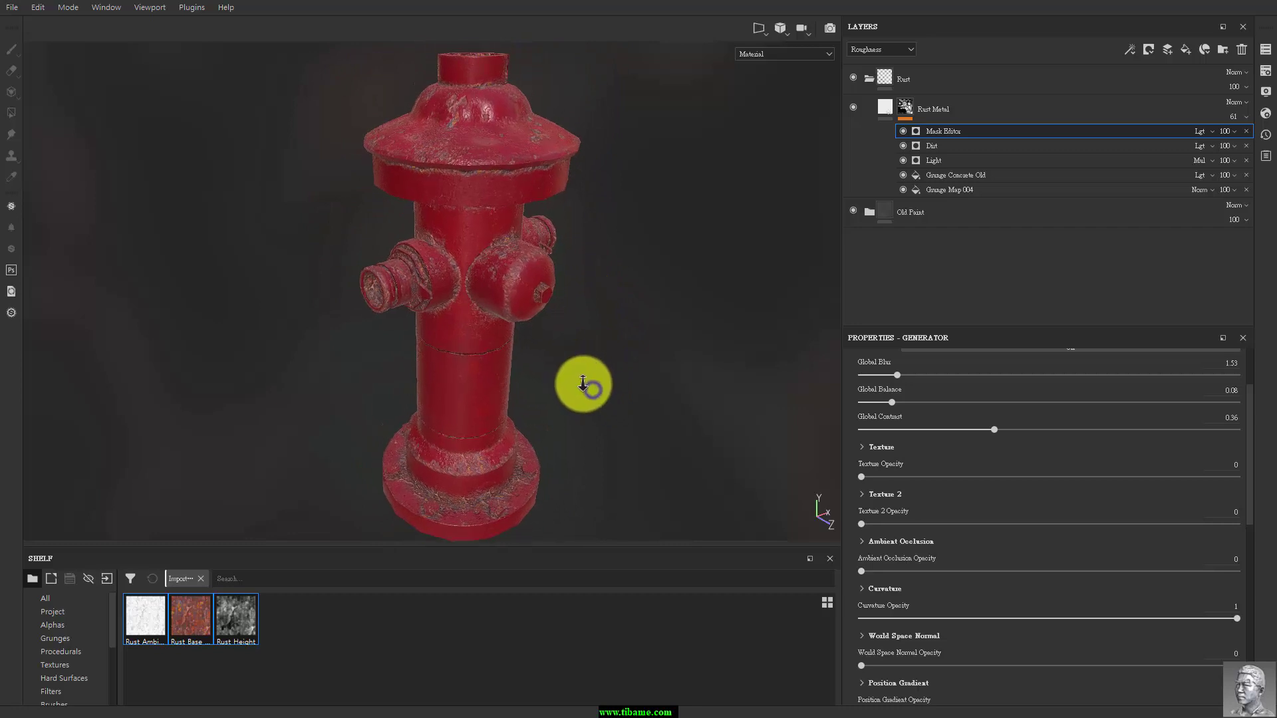
mouse_move(584, 383)
alt+mouse_down()
mouse_move(672, 373)
mouse_move(855, 385)
mouse_move(391, 391)
mouse_move(555, 401)
alt+mouse_up()
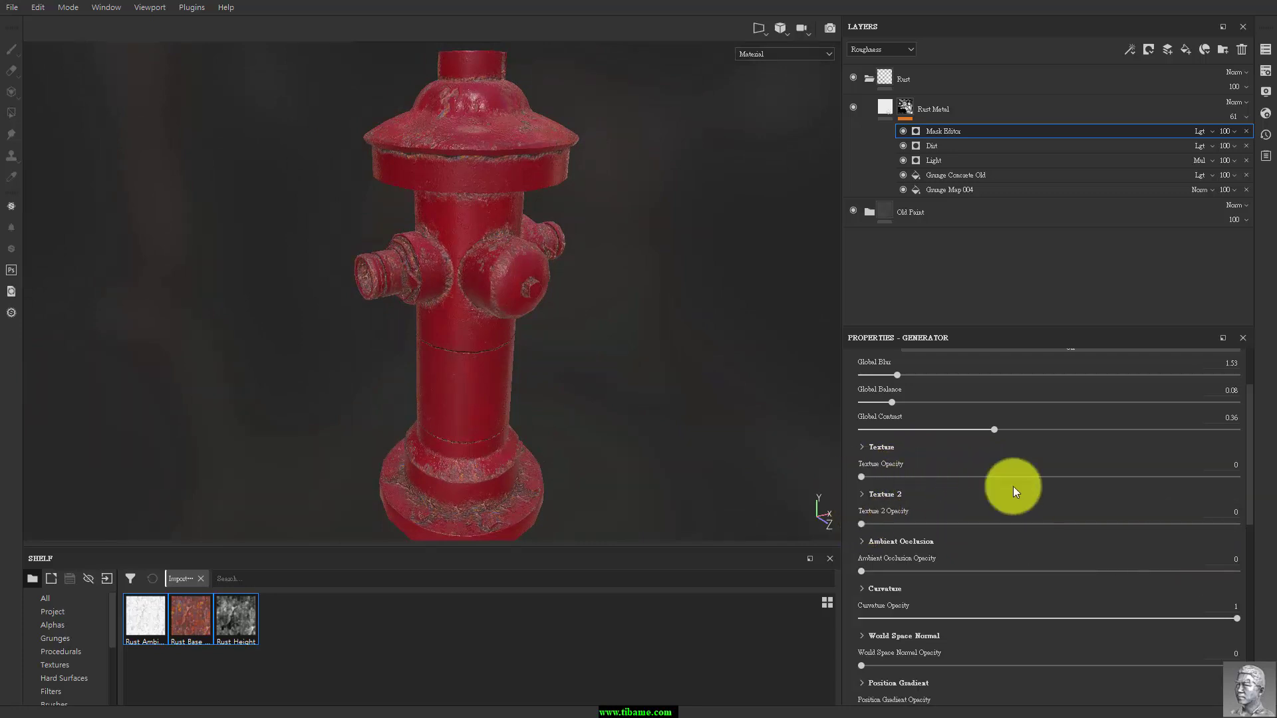
scroll(1026, 497, down, 5)
scroll(1036, 494, down, 3)
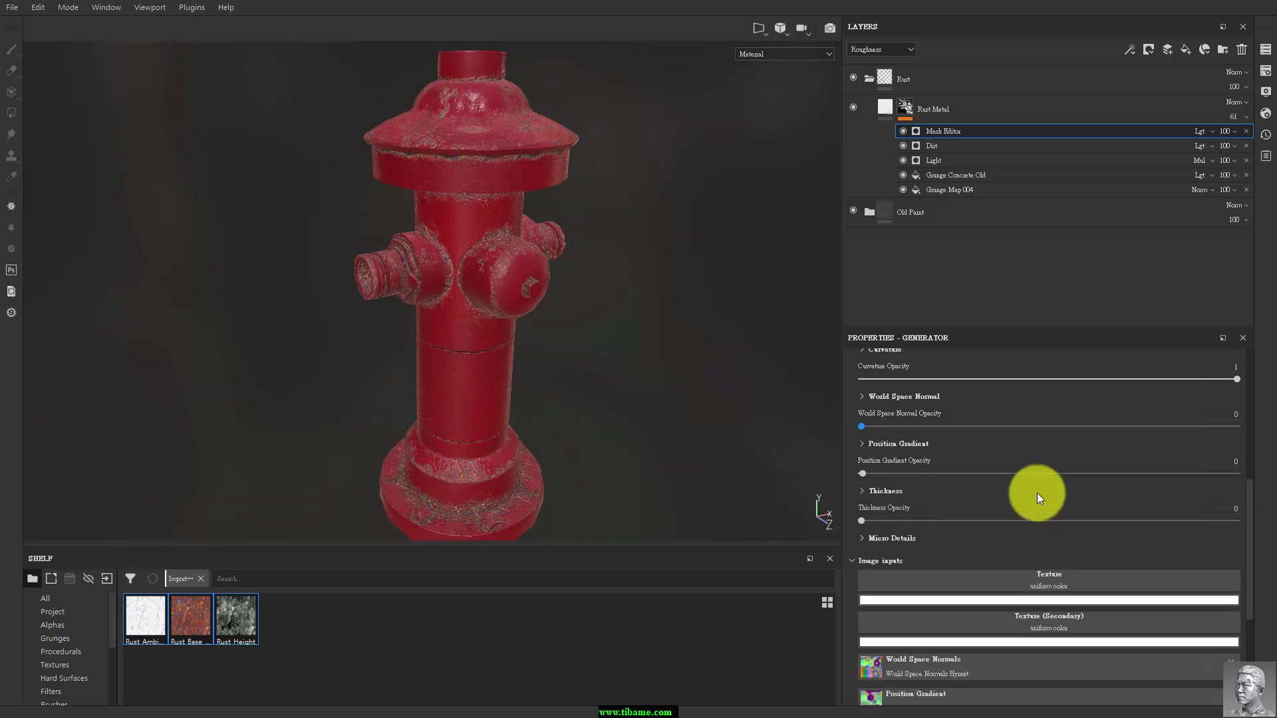
scroll(1036, 493, down, 2)
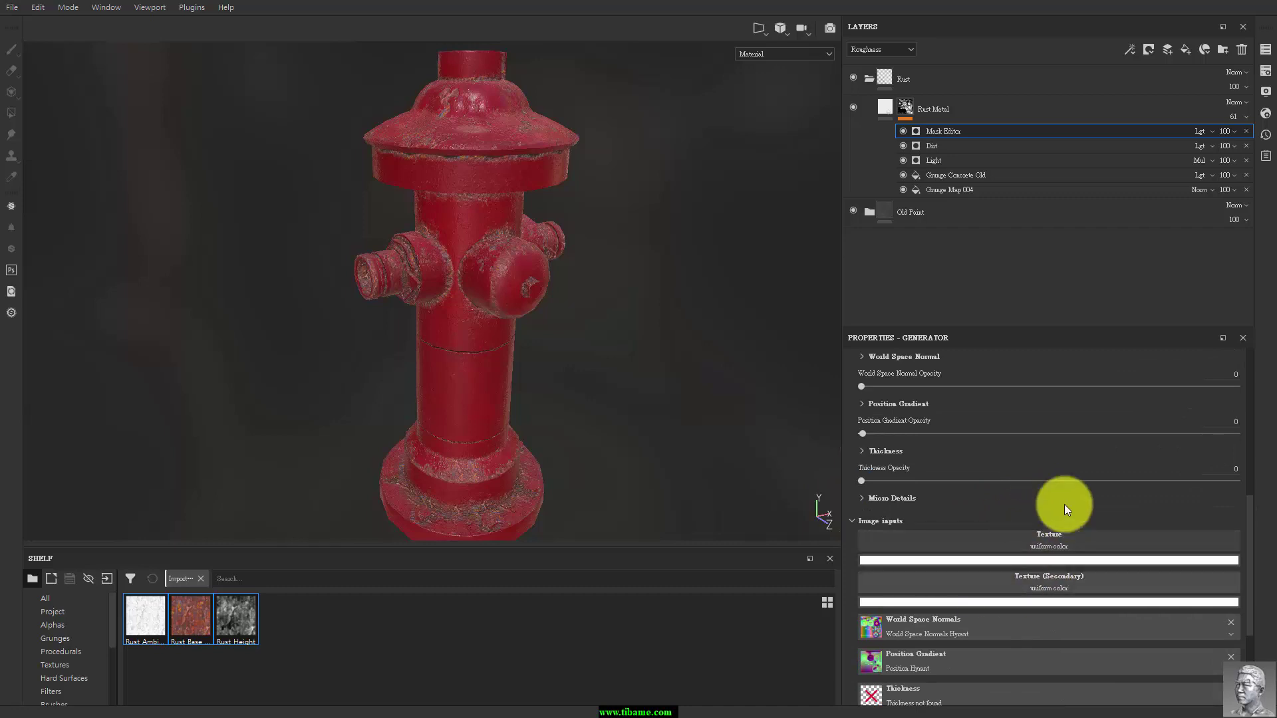
scroll(1064, 519, up, 3)
scroll(1065, 534, up, 3)
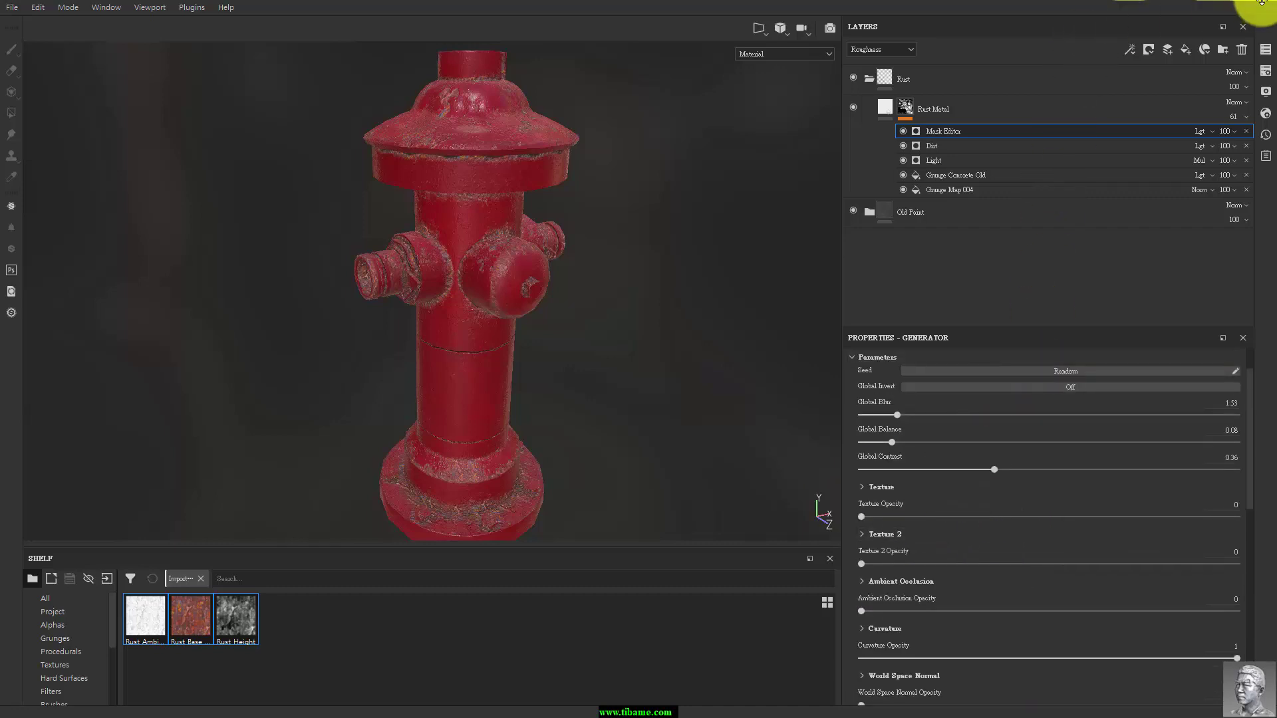